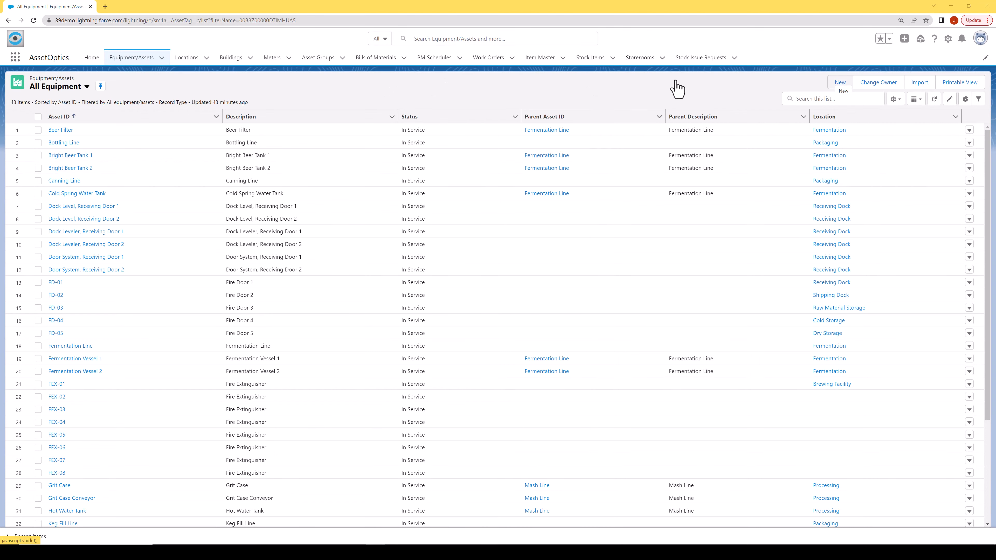
Examine the blank form for a new record of the Equipment type and cancel it
{"action": "left_click", "coordinate": [835, 83]}
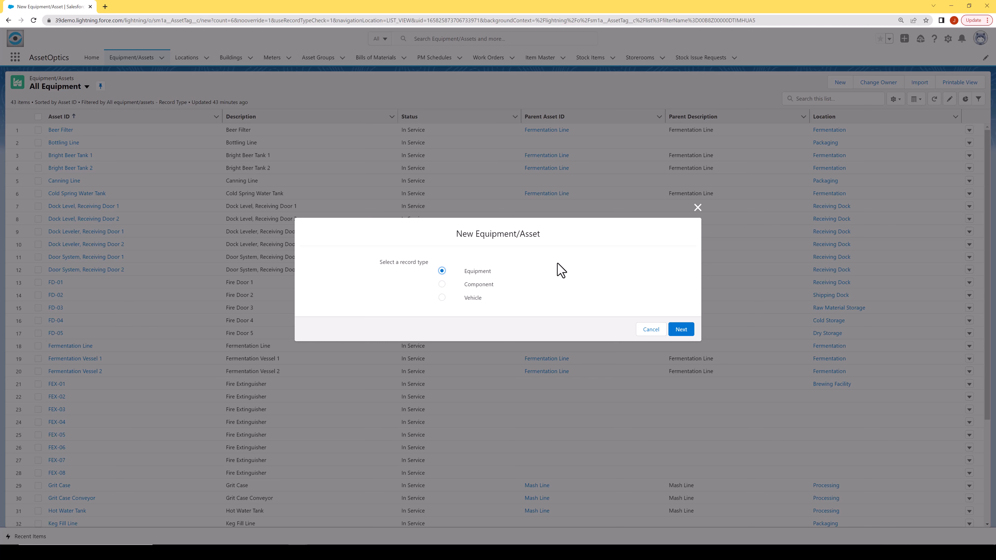
{"action": "left_click", "coordinate": [679, 332]}
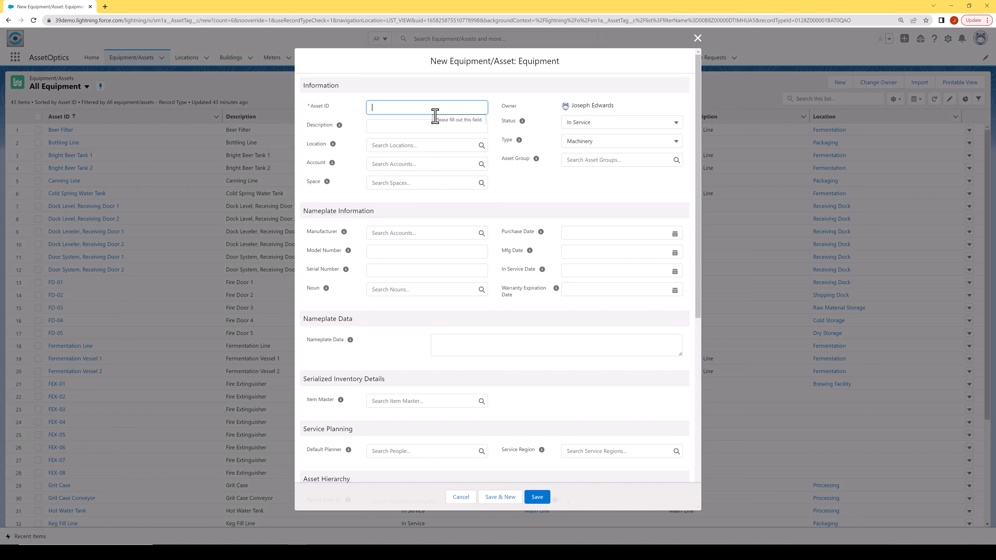
{"action": "left_click", "coordinate": [461, 498]}
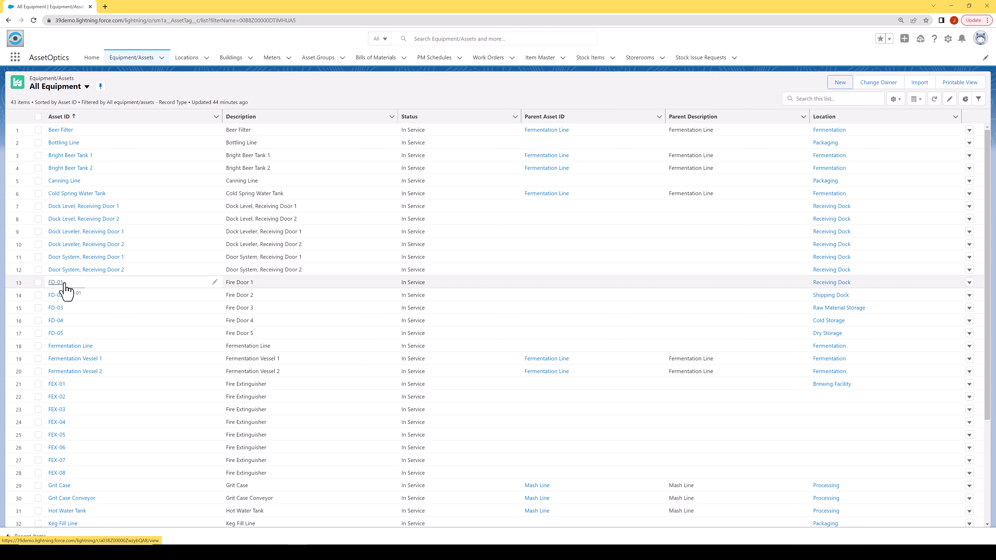
Open the Fermentation Line asset from the equipment list and expand its asset hierarchy to view the child assets
{"action": "scroll", "coordinate": [65, 289], "scroll_direction": "down", "scroll_amount": 2}
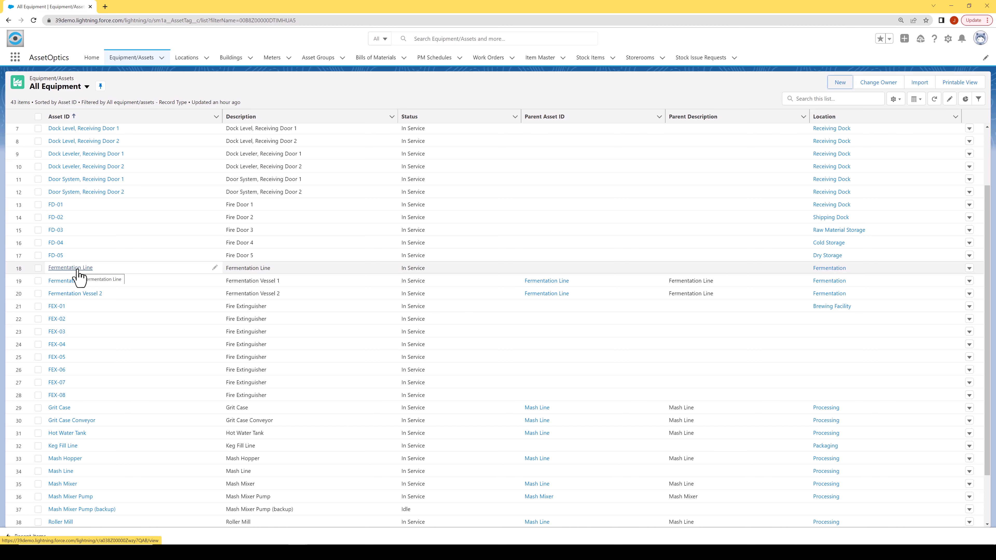
{"action": "left_click", "coordinate": [77, 269]}
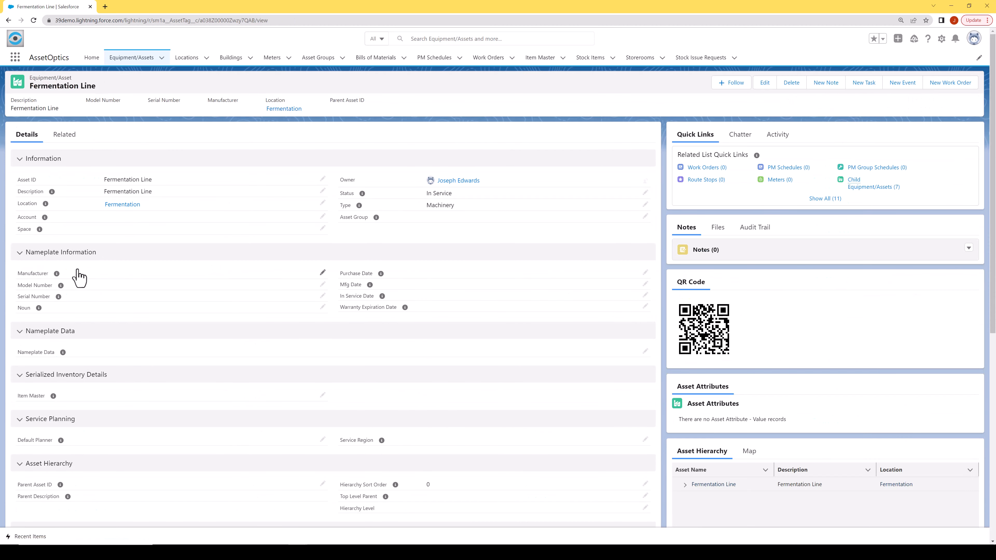
{"action": "scroll", "coordinate": [678, 453], "scroll_direction": "down", "scroll_amount": 1}
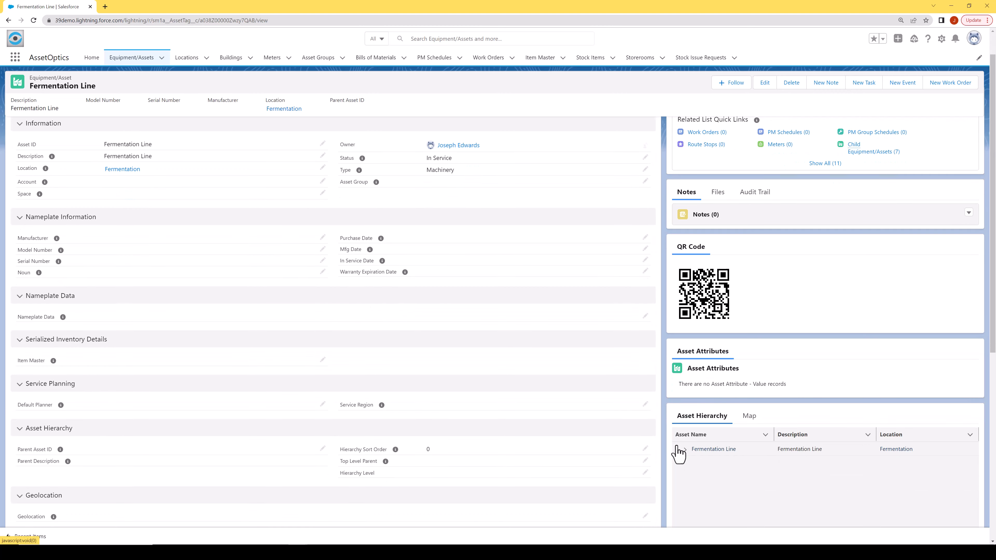
{"action": "left_click", "coordinate": [685, 450]}
{"action": "scroll", "coordinate": [686, 451], "scroll_direction": "down", "scroll_amount": 1}
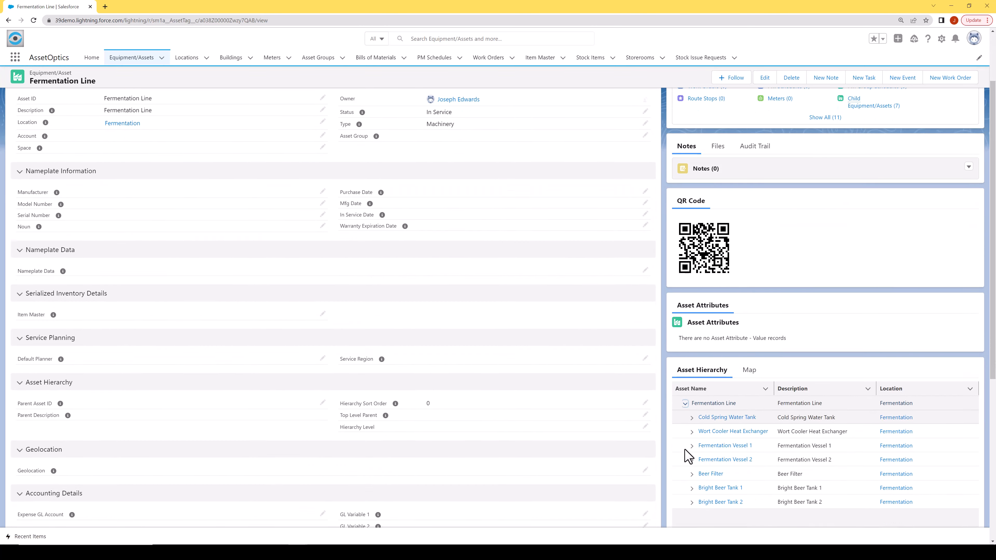
{"action": "scroll", "coordinate": [689, 456], "scroll_direction": "down", "scroll_amount": 1}
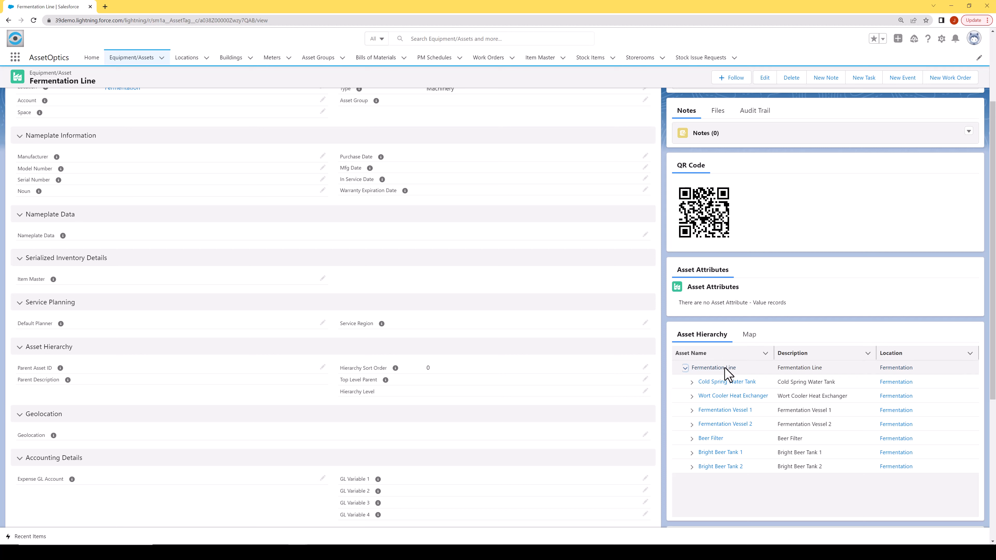
From recent equipment record FEX-01, open its Brewing Facility location and examine the location's hierarchy, child locations and related records
{"action": "left_click", "coordinate": [161, 57]}
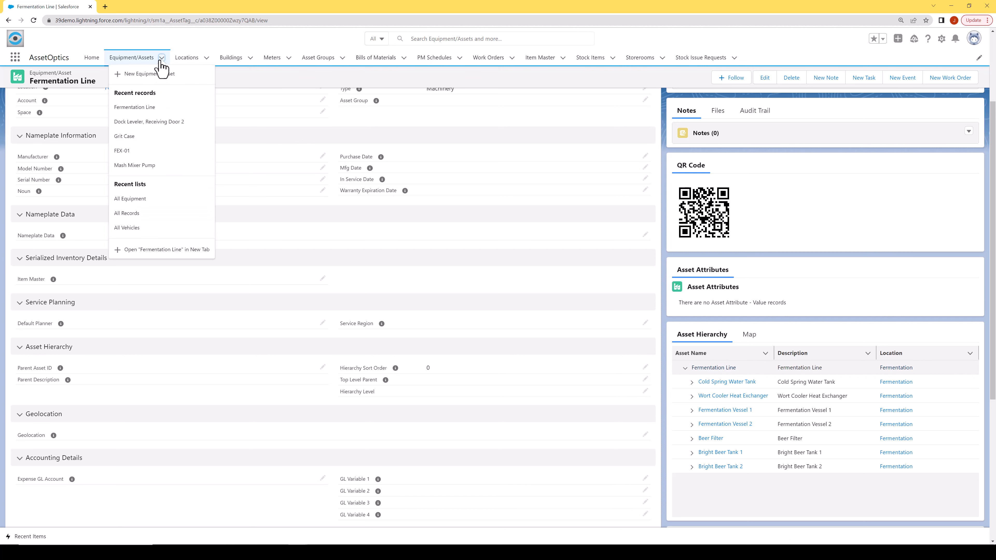
{"action": "left_click", "coordinate": [126, 155]}
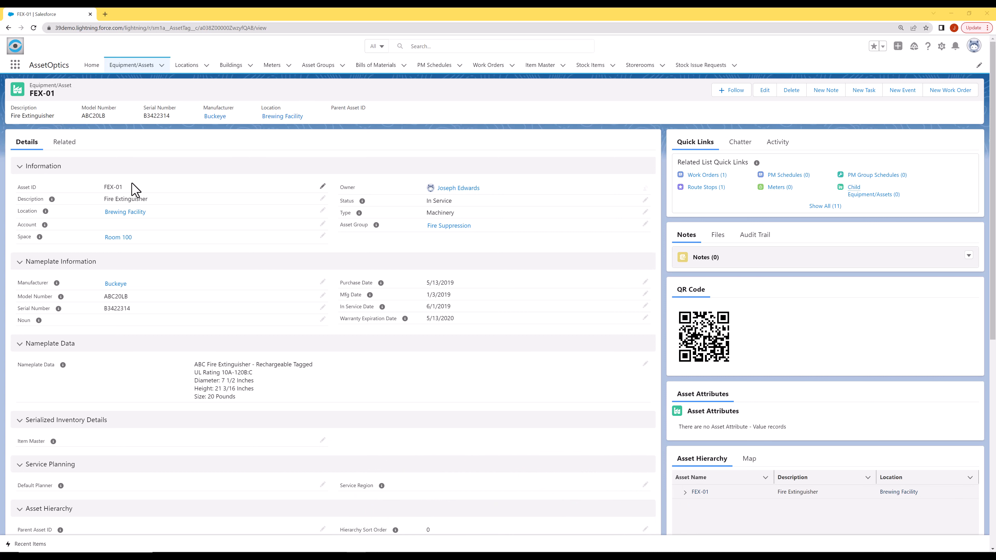
{"action": "left_click", "coordinate": [128, 216]}
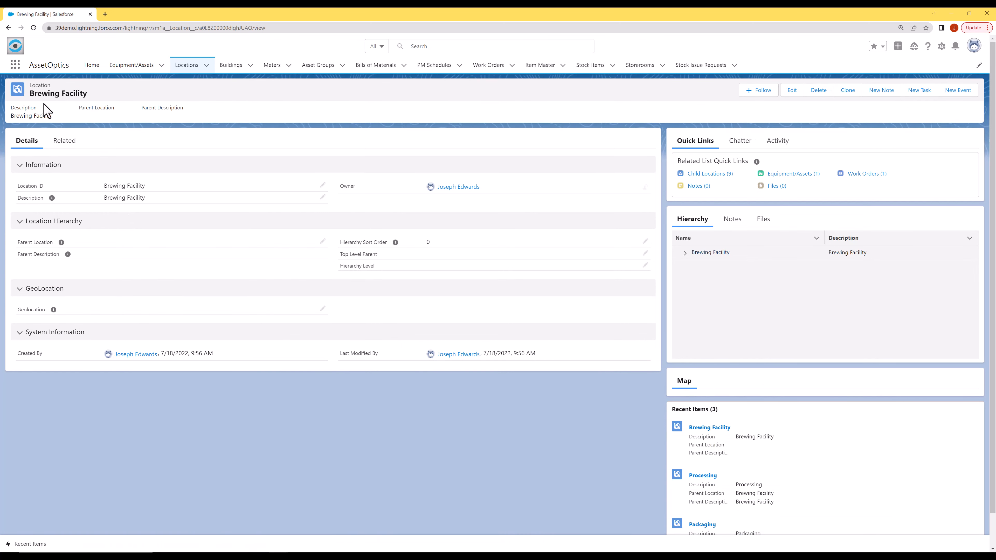
{"action": "left_click", "coordinate": [685, 253]}
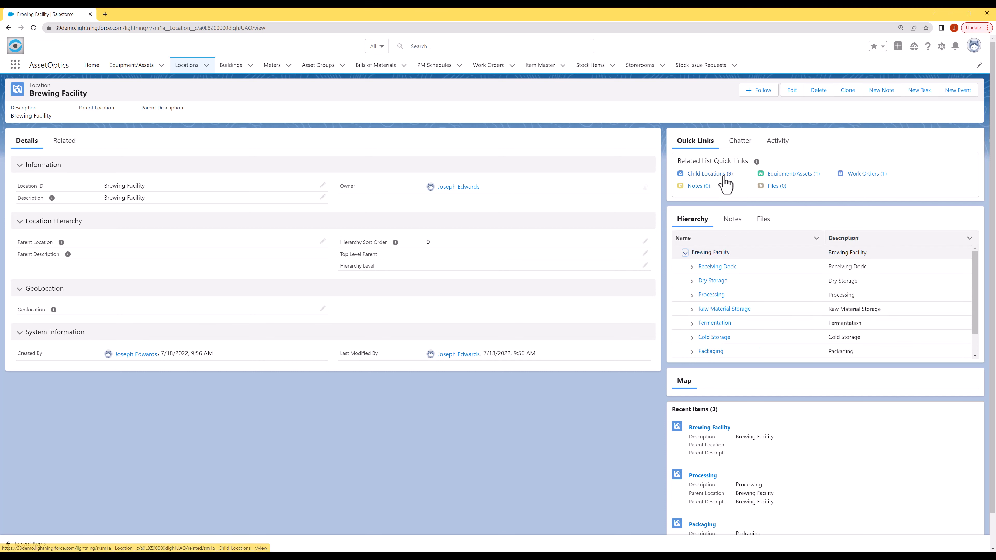
{"action": "mouse_move", "coordinate": [725, 181]}
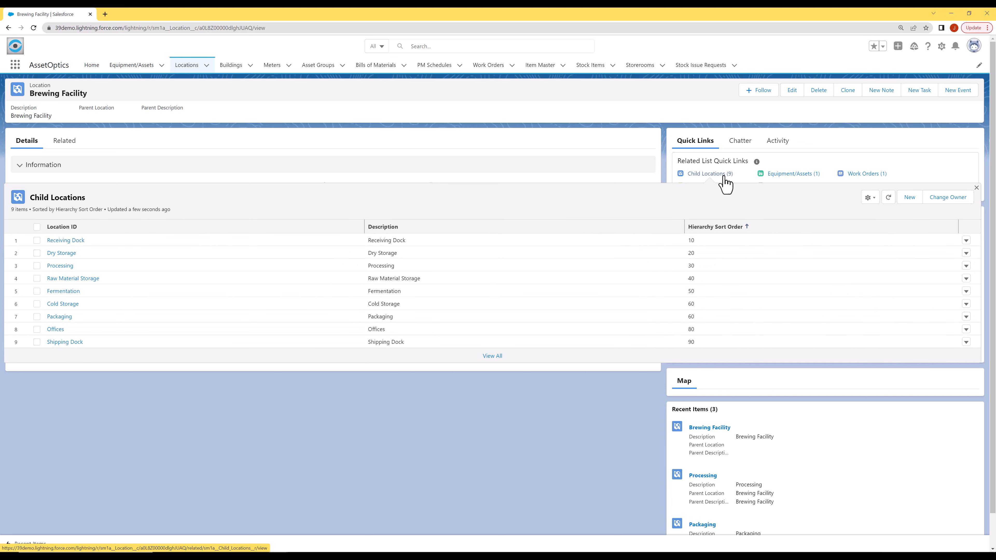
{"action": "left_click", "coordinate": [63, 142]}
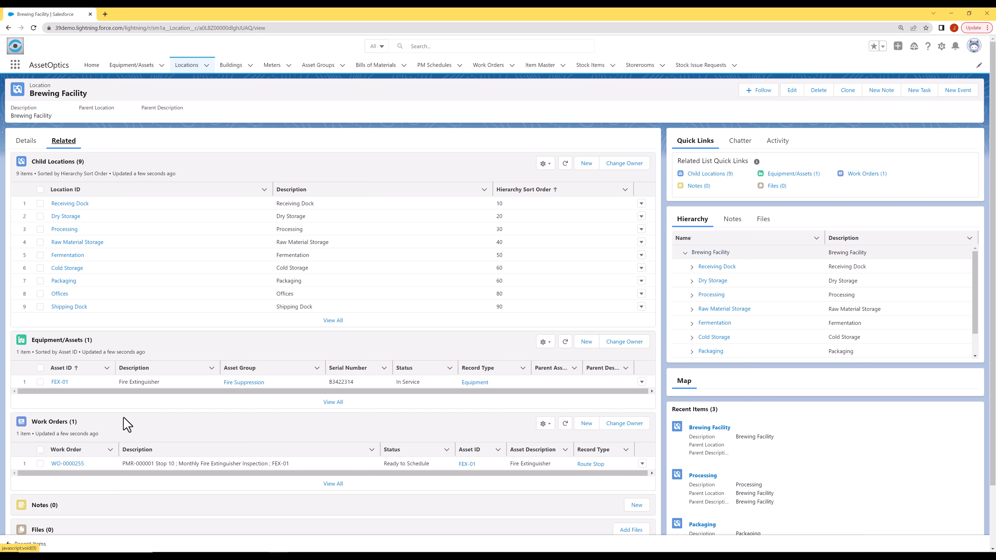
Return to FEX-01 and open its space, Room 100, to check the room's linked equipment and work orders
{"action": "left_click", "coordinate": [7, 28]}
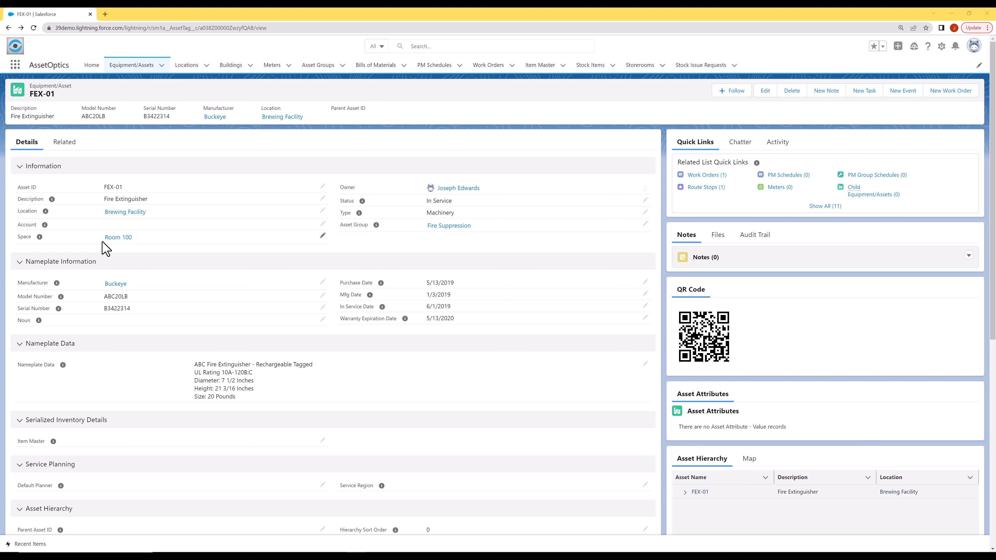
{"action": "left_click", "coordinate": [118, 238]}
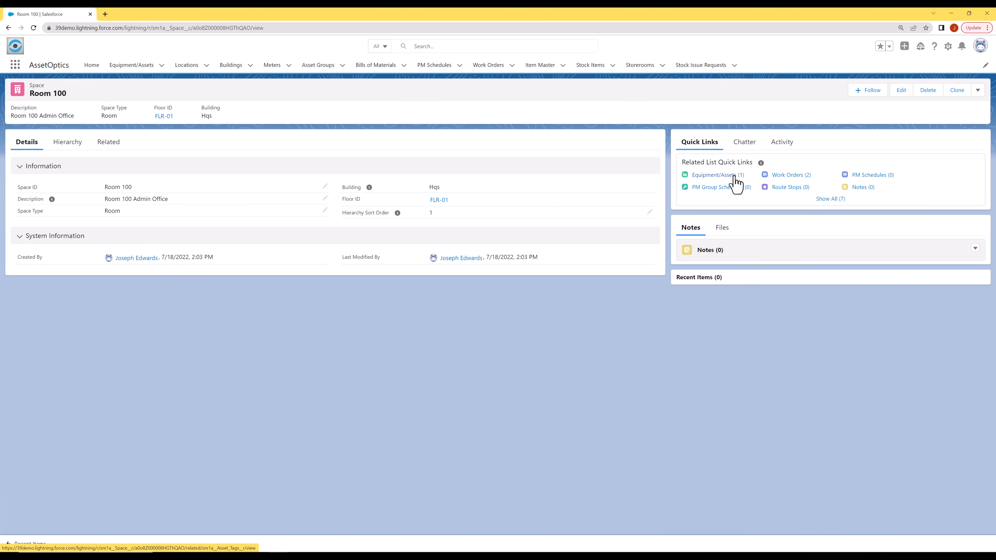
{"action": "mouse_move", "coordinate": [734, 178]}
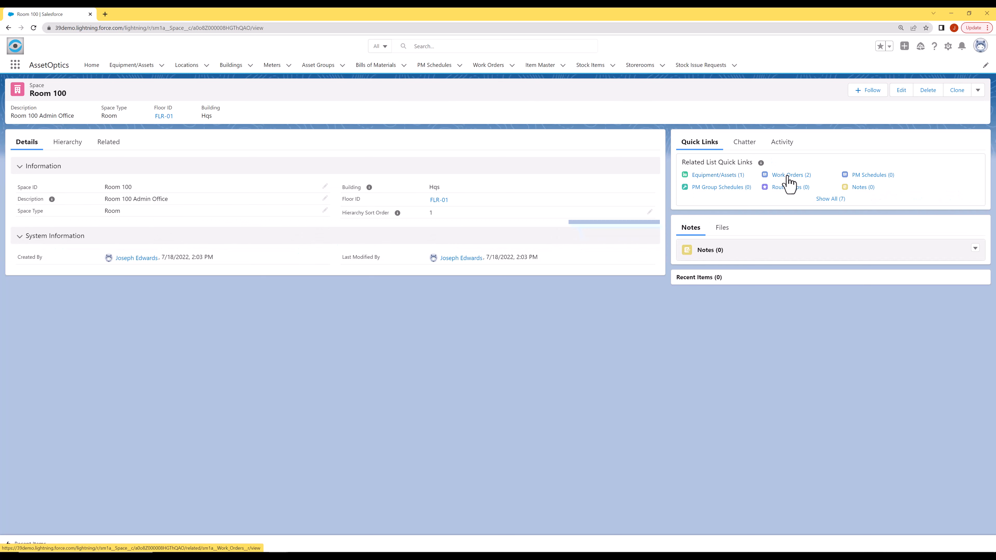
{"action": "mouse_move", "coordinate": [789, 183]}
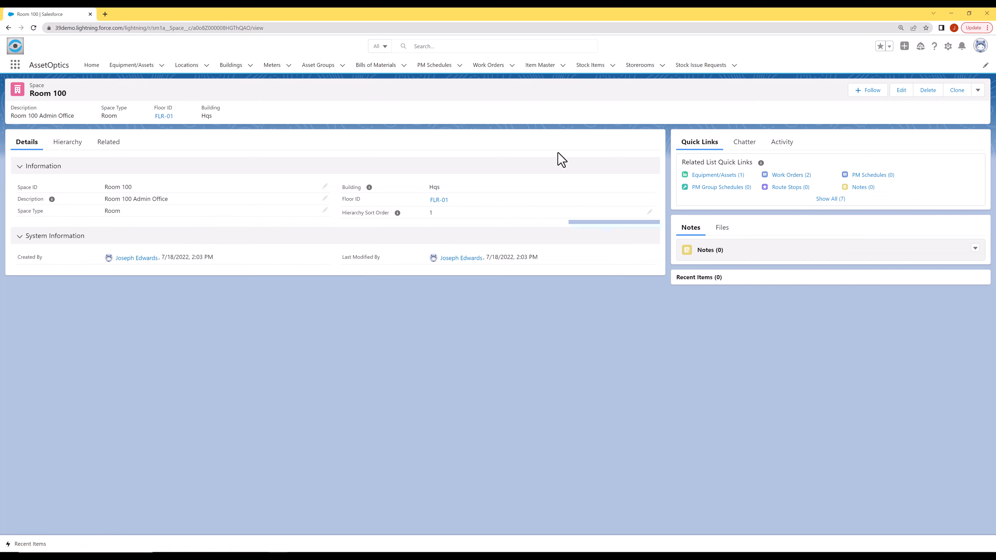
Open floor FLR-01 from Room 100, preview its spaces and open Room 101
{"action": "left_click", "coordinate": [160, 116]}
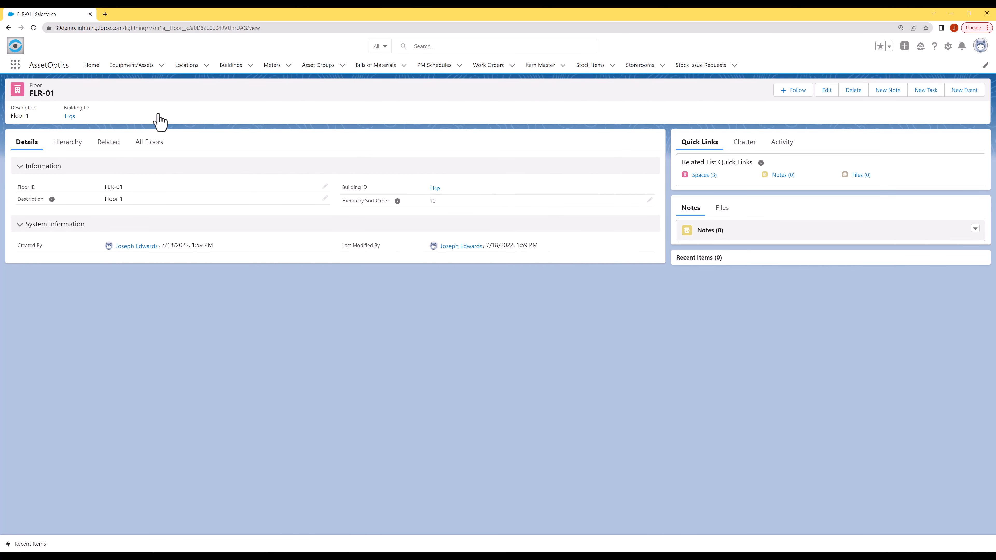
{"action": "mouse_move", "coordinate": [697, 180]}
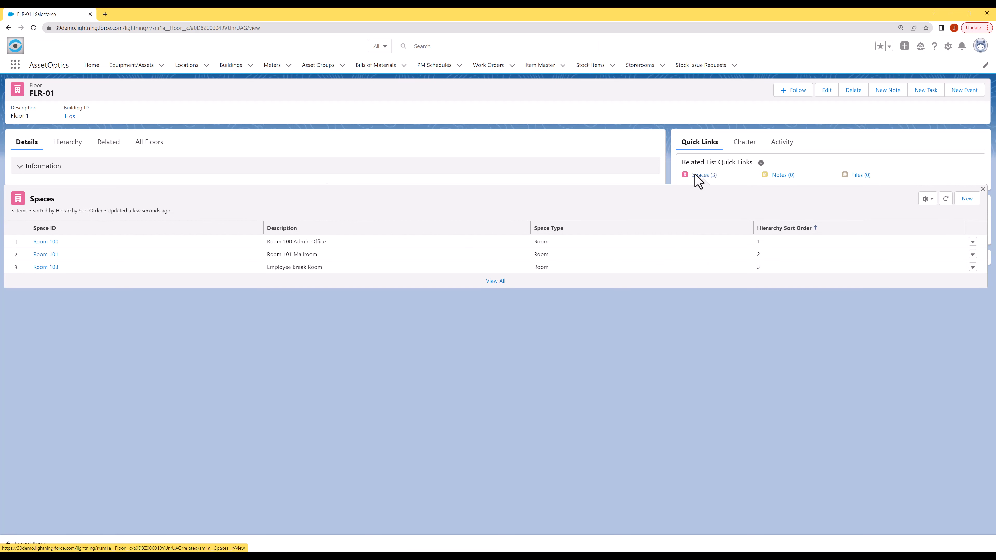
{"action": "left_click", "coordinate": [37, 255]}
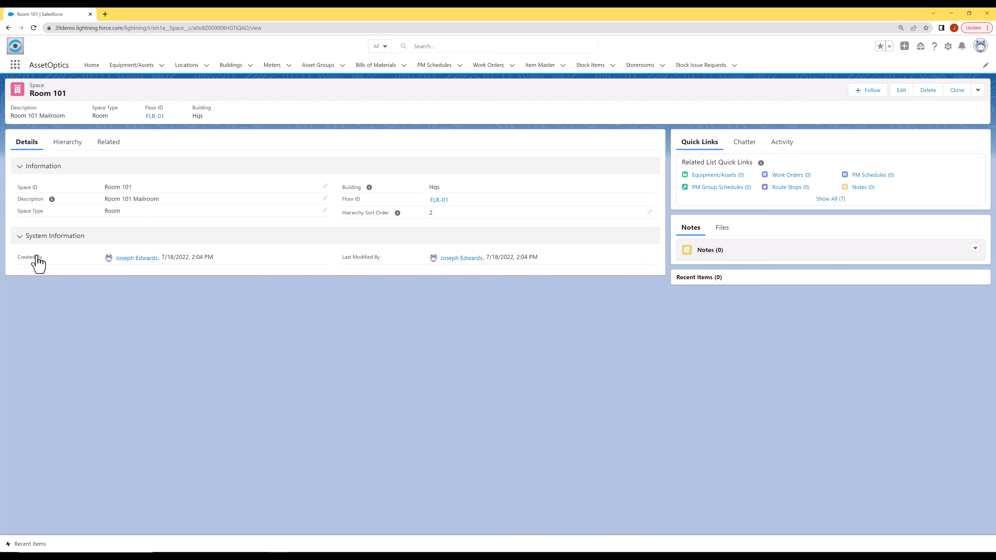
Open the Hqs building record and expand its building hierarchy to view the floors and their rooms
{"action": "left_click", "coordinate": [251, 65]}
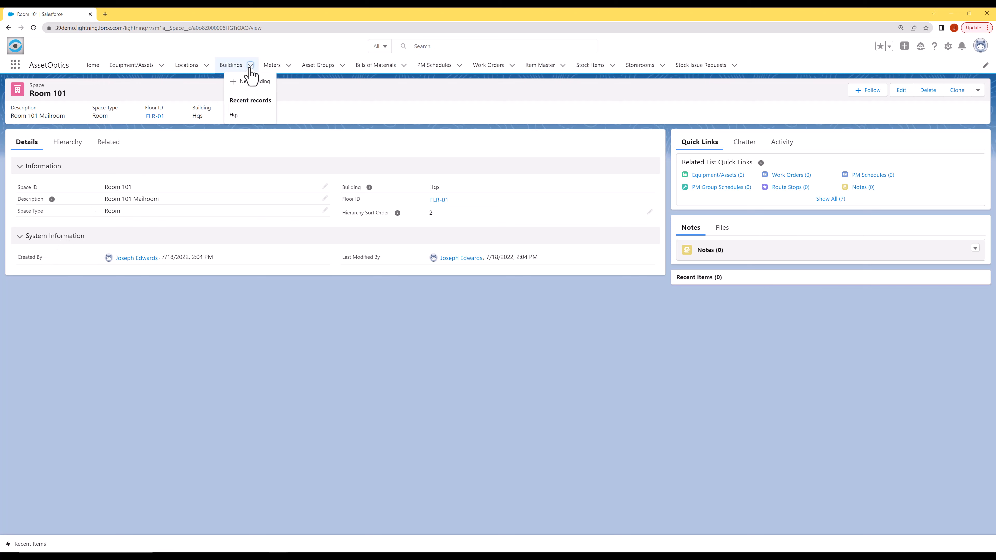
{"action": "left_click", "coordinate": [239, 117]}
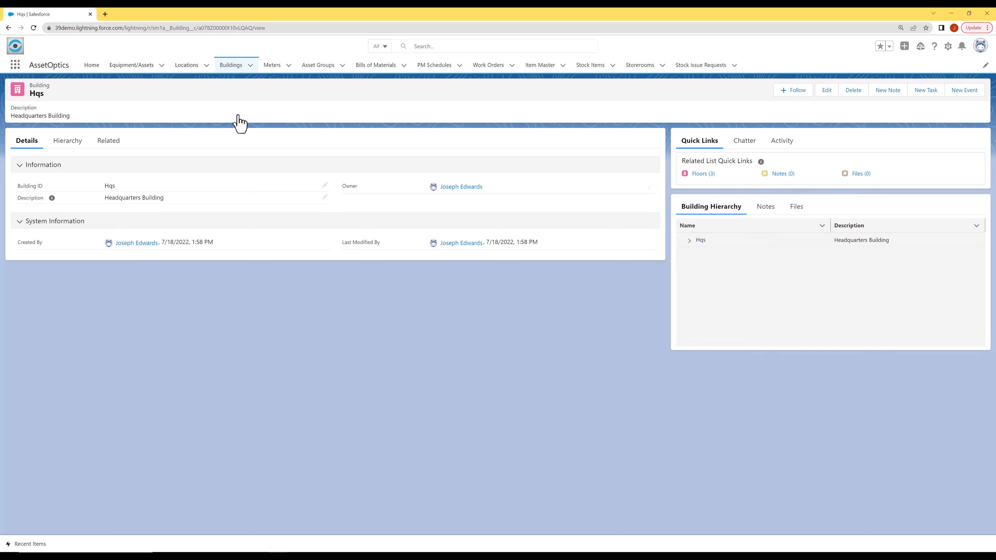
{"action": "left_click", "coordinate": [689, 240]}
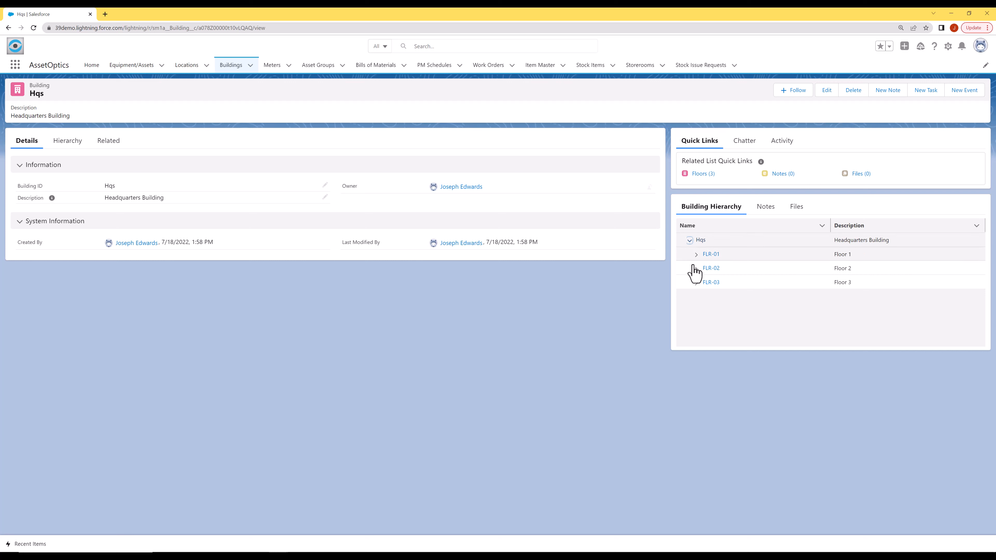
{"action": "left_click", "coordinate": [696, 269]}
{"action": "left_click", "coordinate": [696, 283]}
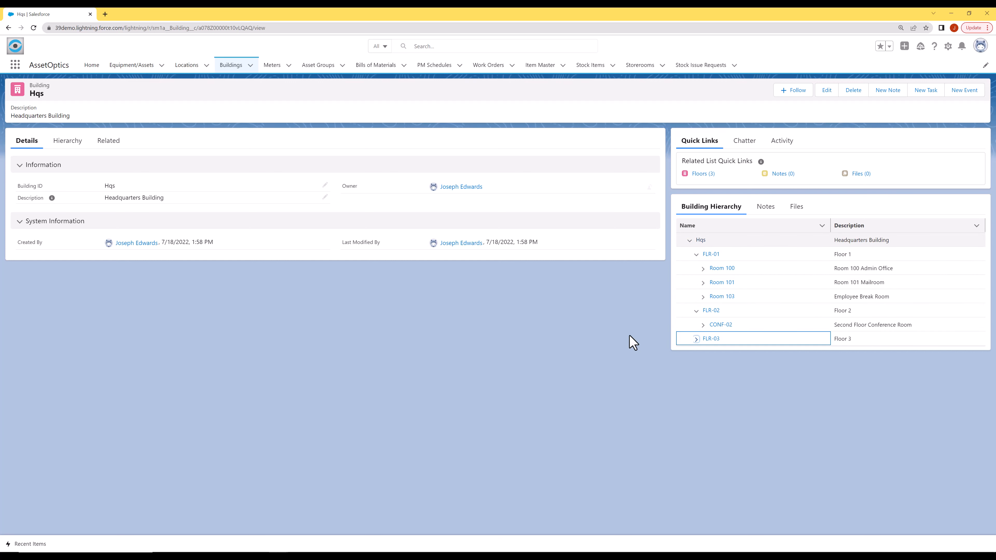
Reopen equipment record FEX-01, review the available Status and Type options in edit mode, and cancel the edit
{"action": "left_click", "coordinate": [160, 68]}
{"action": "left_click", "coordinate": [161, 67]}
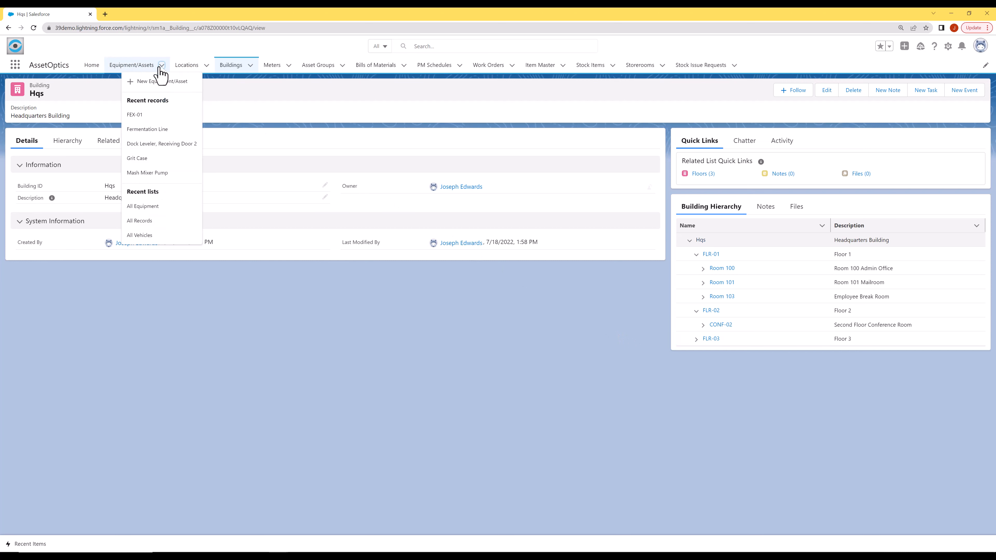
{"action": "left_click", "coordinate": [140, 115]}
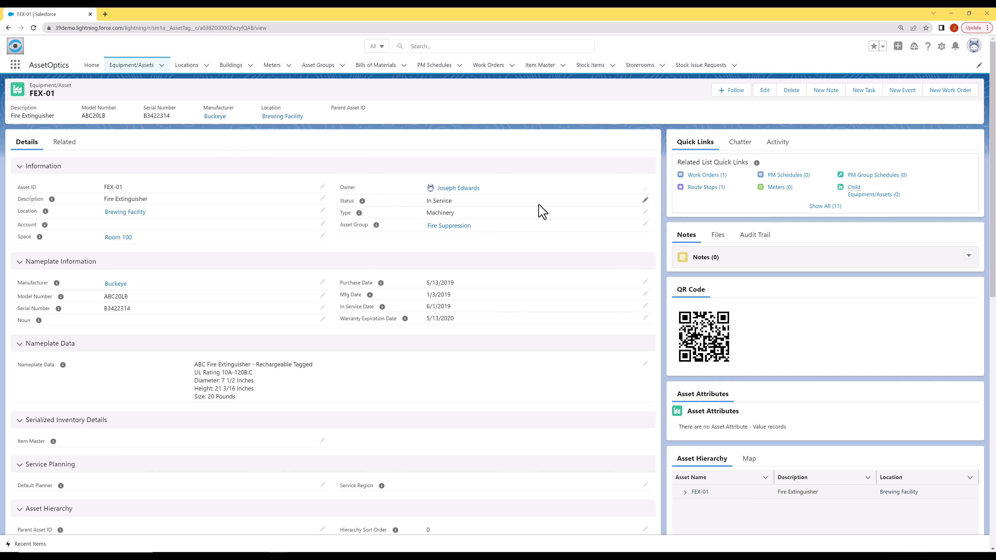
{"action": "left_click", "coordinate": [645, 201]}
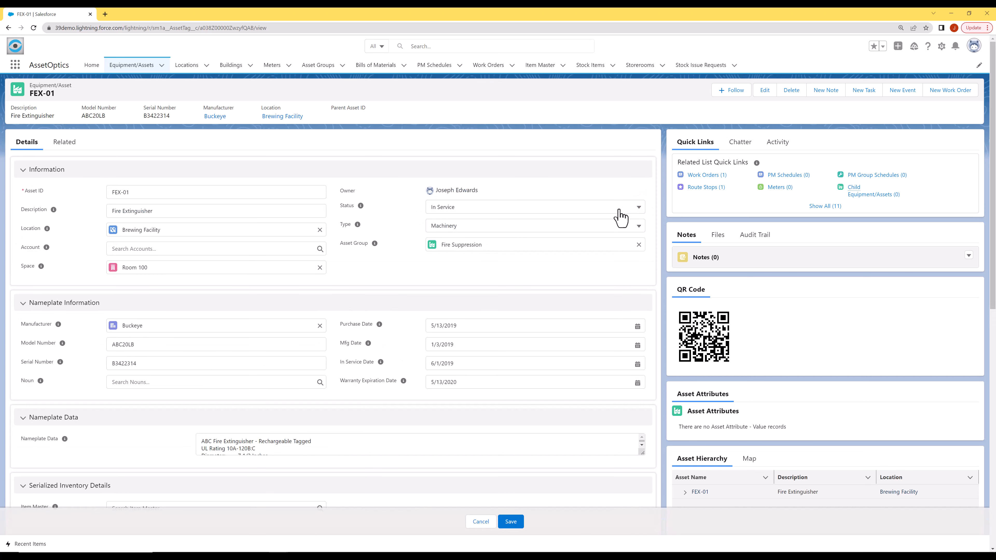
{"action": "left_click", "coordinate": [621, 211]}
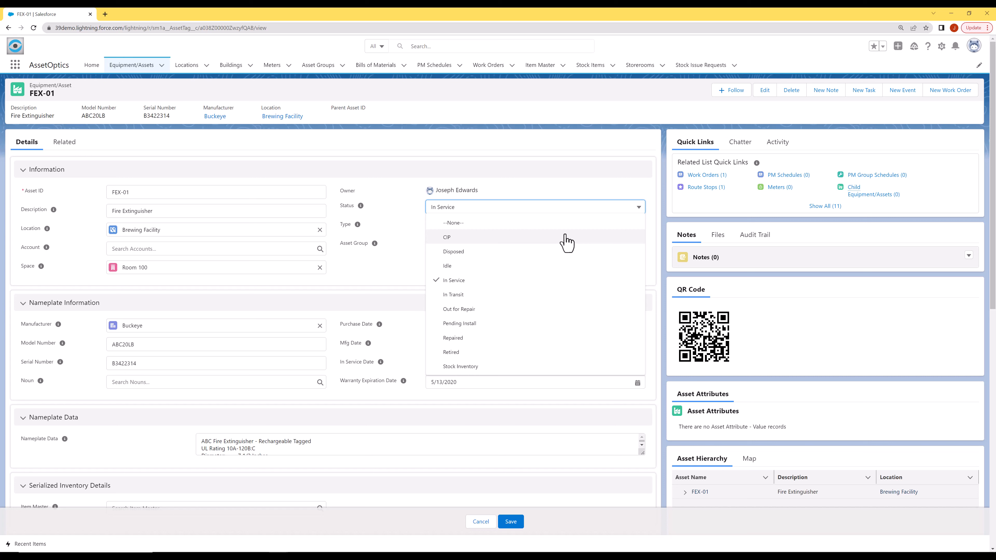
{"action": "left_click", "coordinate": [390, 226]}
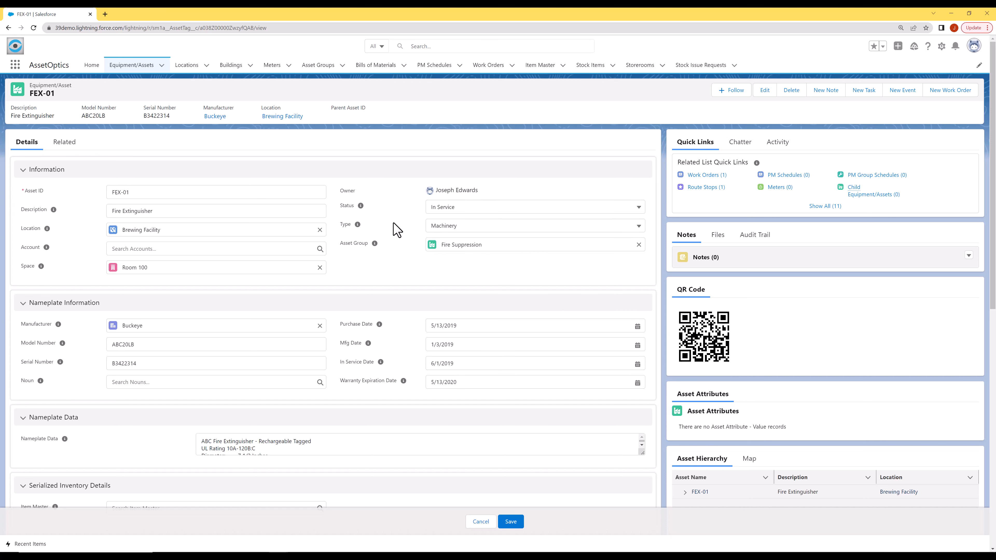
{"action": "left_click", "coordinate": [439, 228]}
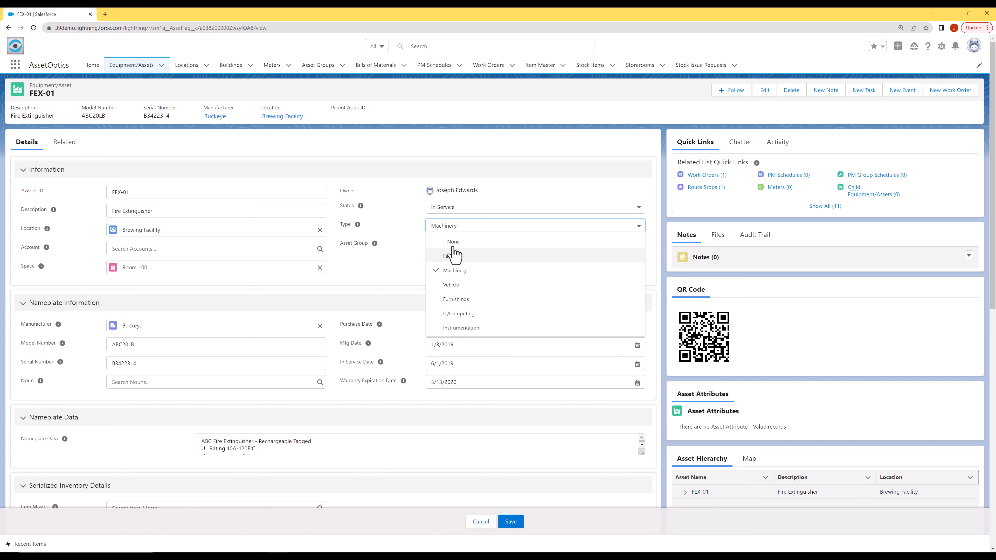
{"action": "left_click", "coordinate": [388, 272]}
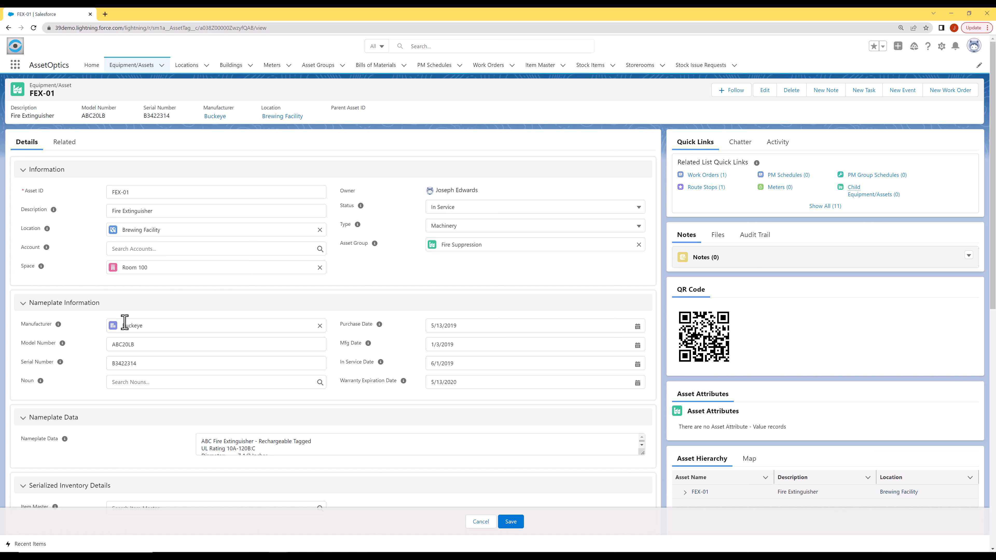
{"action": "left_click", "coordinate": [481, 522]}
Look over the details of FEX-01 and open the Mash Mixer Pump equipment record
{"action": "scroll", "coordinate": [304, 429], "scroll_direction": "down", "scroll_amount": 2}
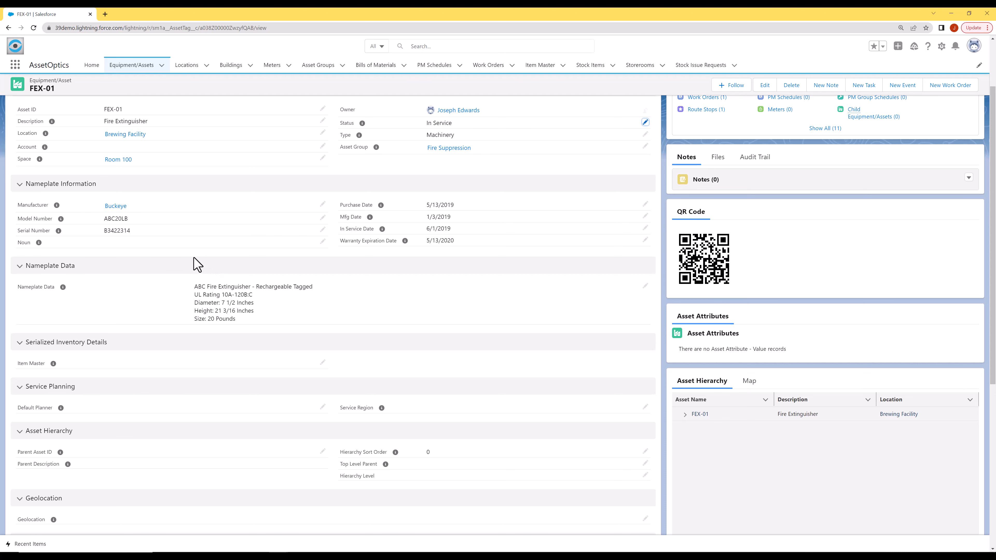
{"action": "scroll", "coordinate": [197, 264], "scroll_direction": "up", "scroll_amount": 3}
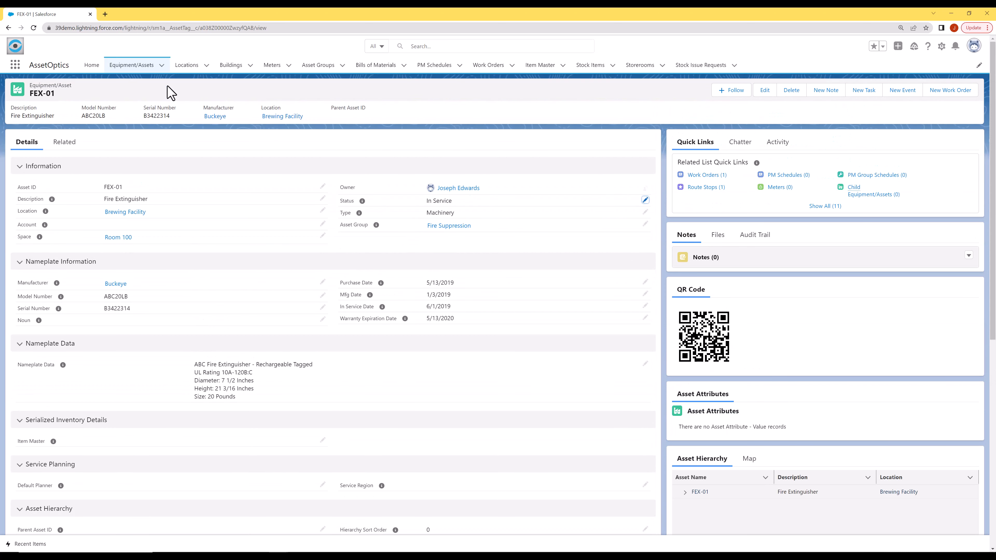
{"action": "left_click", "coordinate": [161, 65]}
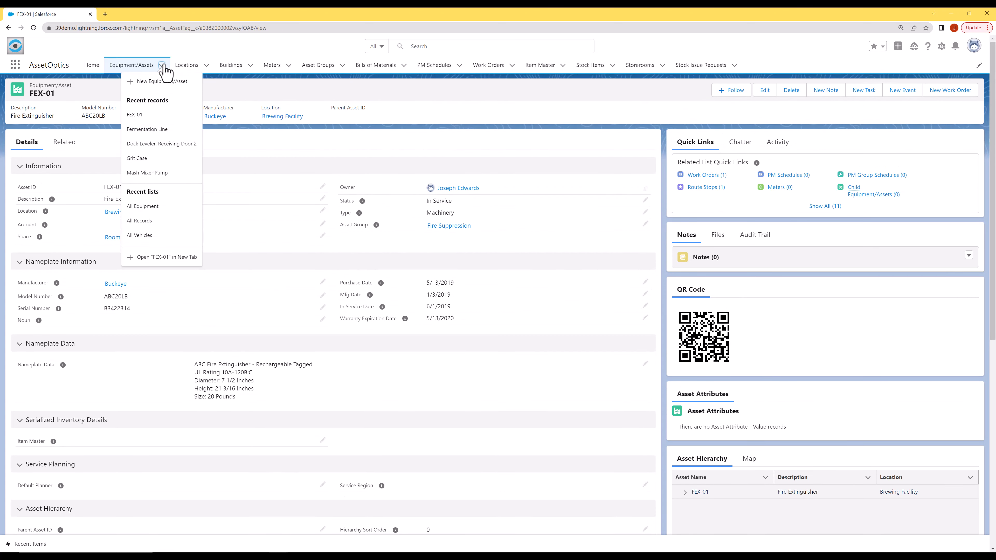
{"action": "left_click", "coordinate": [162, 64]}
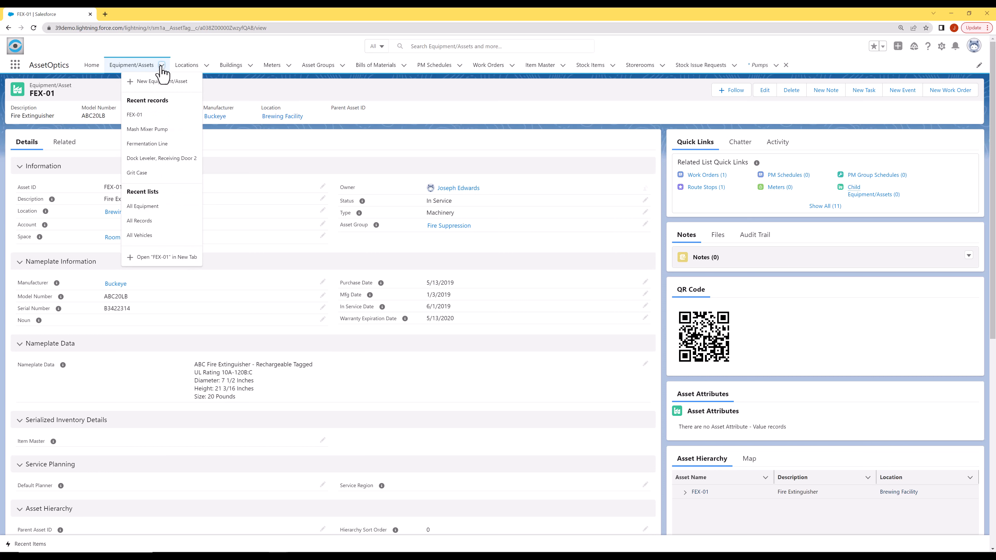
{"action": "left_click", "coordinate": [159, 129]}
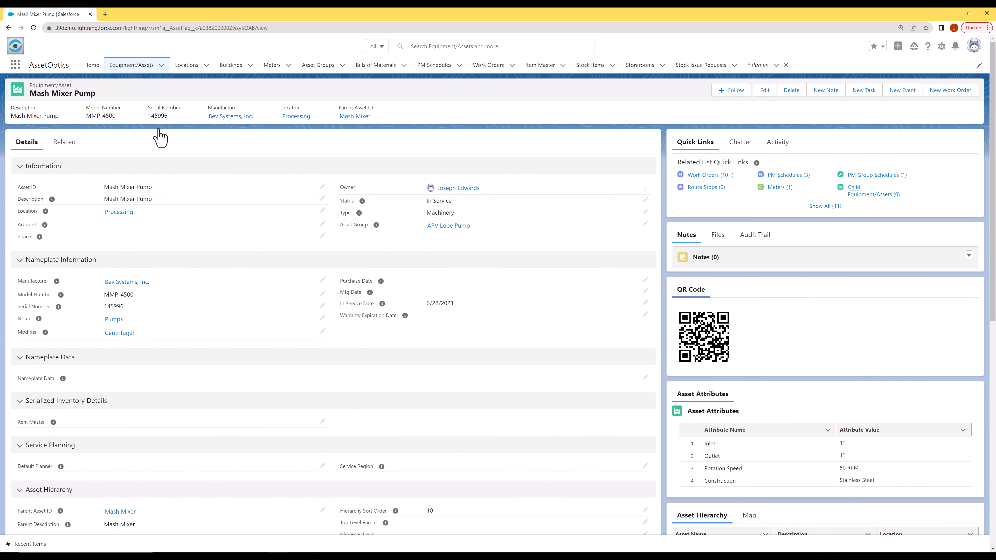
Open the pump's noun, Pumps, preview its modifiers and open the Centrifugal modifier
{"action": "mouse_move", "coordinate": [121, 322]}
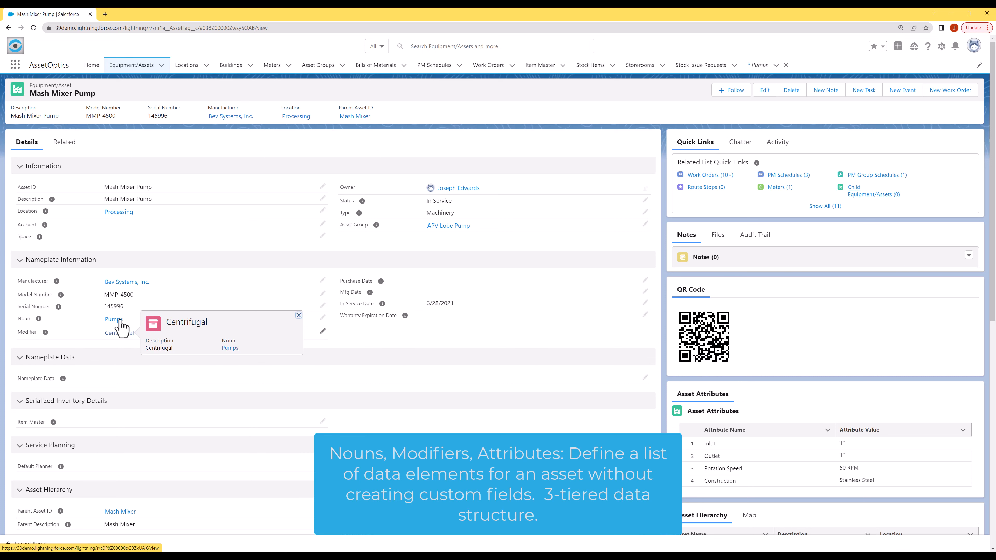
{"action": "left_click", "coordinate": [119, 321]}
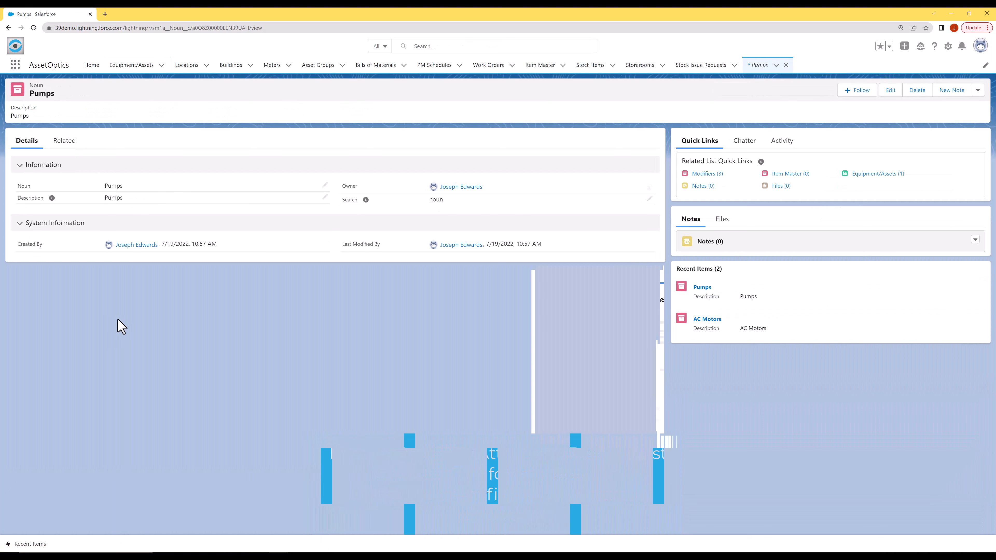
{"action": "mouse_move", "coordinate": [700, 180]}
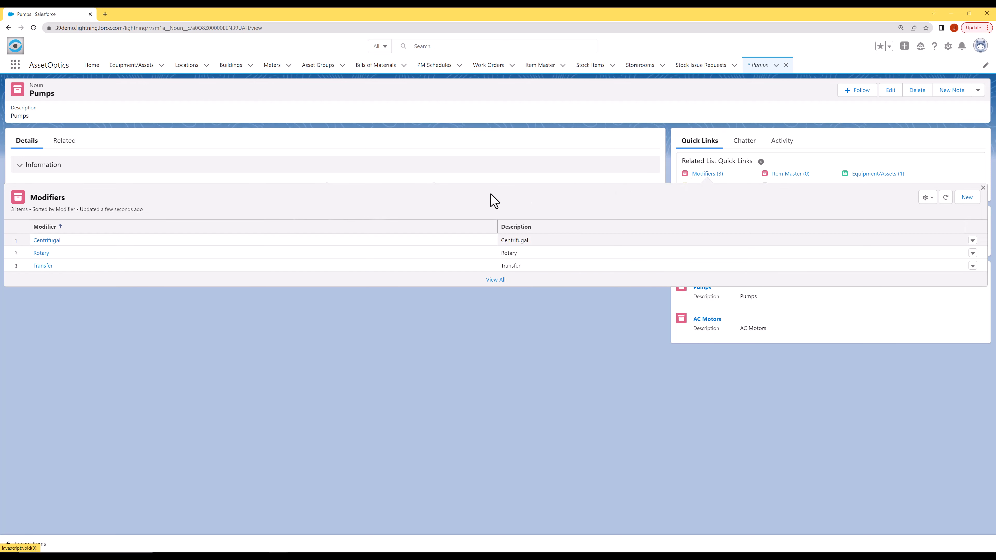
{"action": "left_click", "coordinate": [51, 241]}
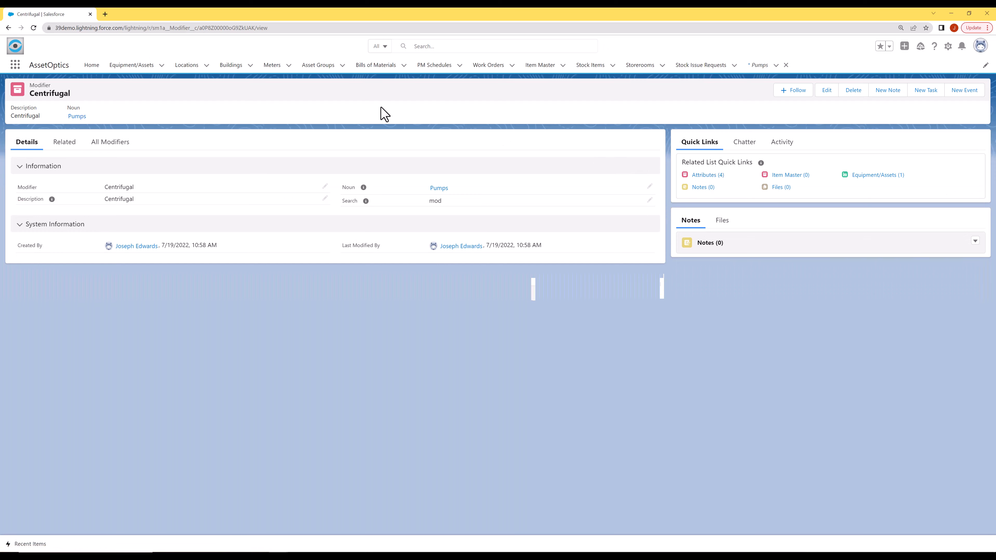
Return to the Mash Mixer Pump record, preview its meters and open meter M-000001
{"action": "left_click", "coordinate": [8, 28]}
{"action": "left_click", "coordinate": [8, 28]}
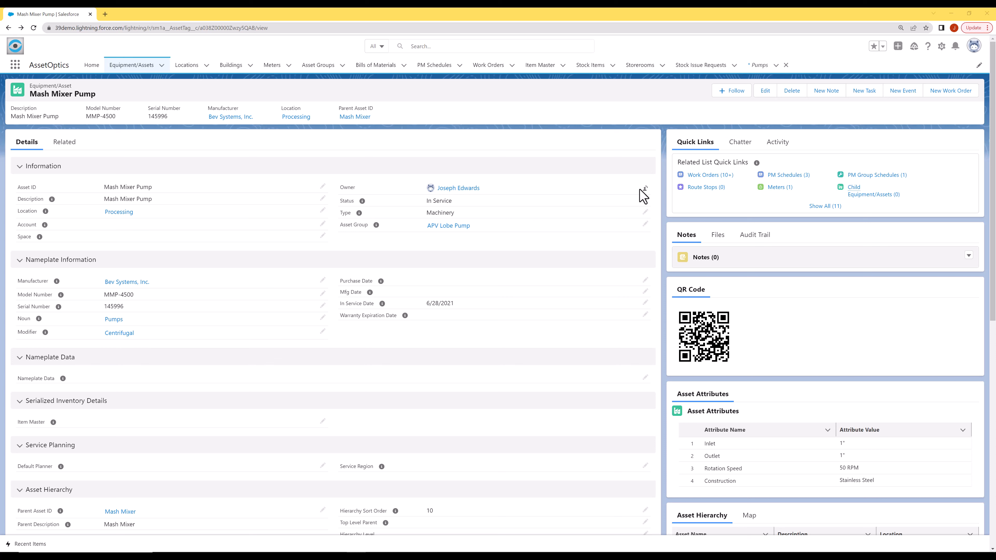
{"action": "mouse_move", "coordinate": [780, 189]}
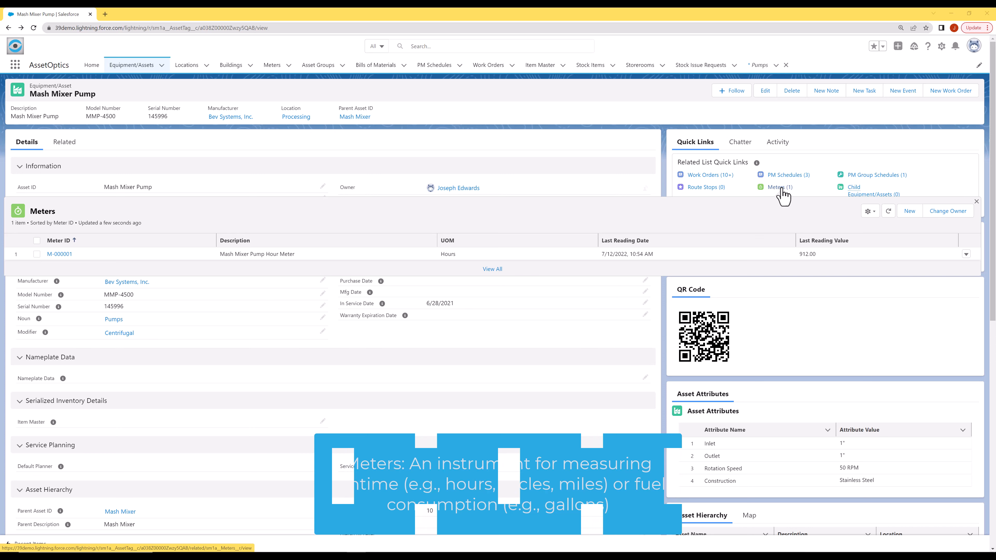
{"action": "left_click", "coordinate": [60, 256]}
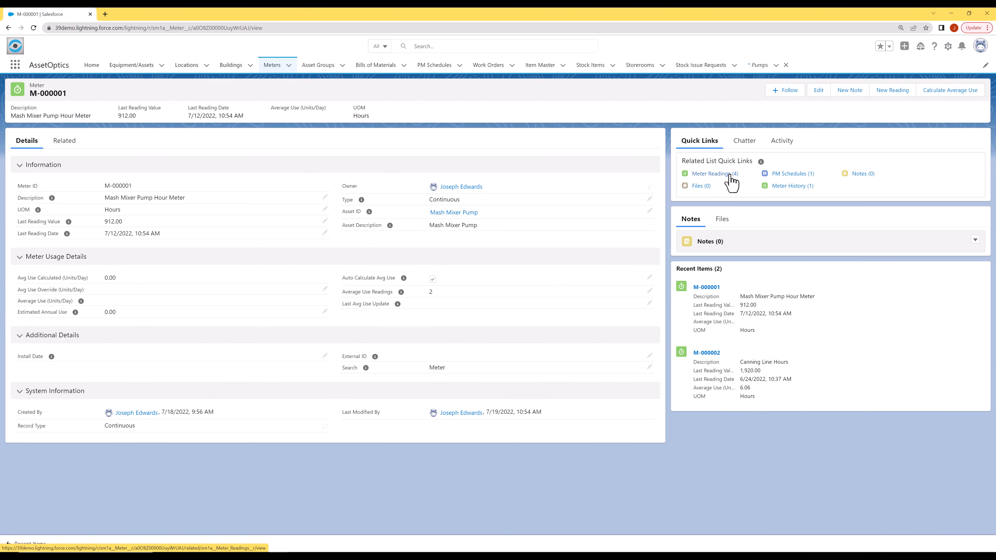
Preview the meter readings and PM schedules of M-000001, and reopen the linked Mash Mixer Pump record
{"action": "mouse_move", "coordinate": [730, 176]}
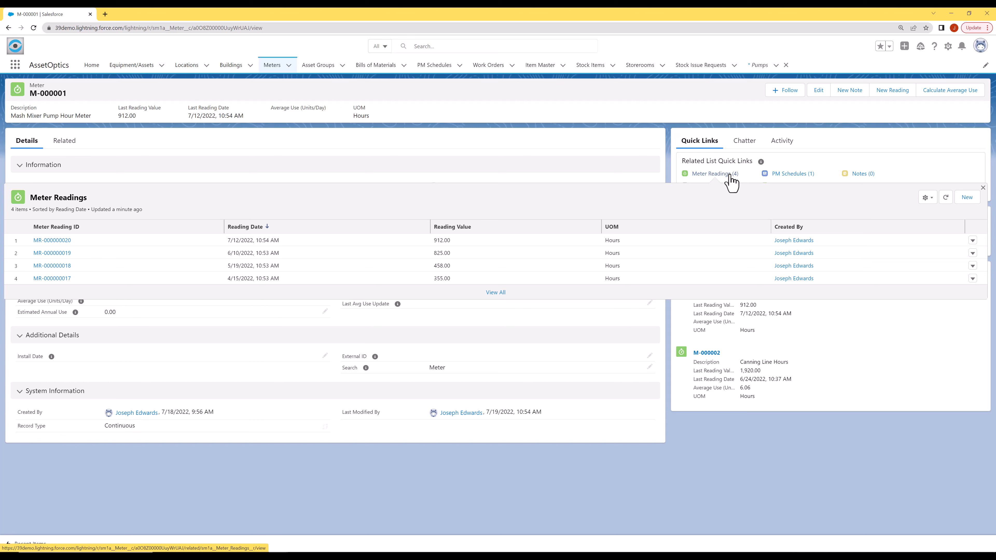
{"action": "mouse_move", "coordinate": [787, 178]}
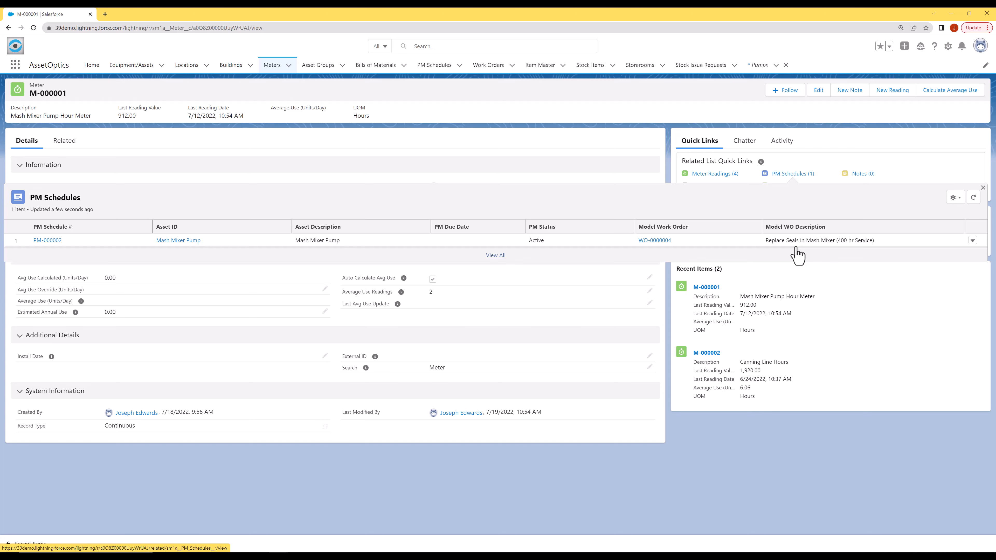
{"action": "left_click", "coordinate": [176, 241]}
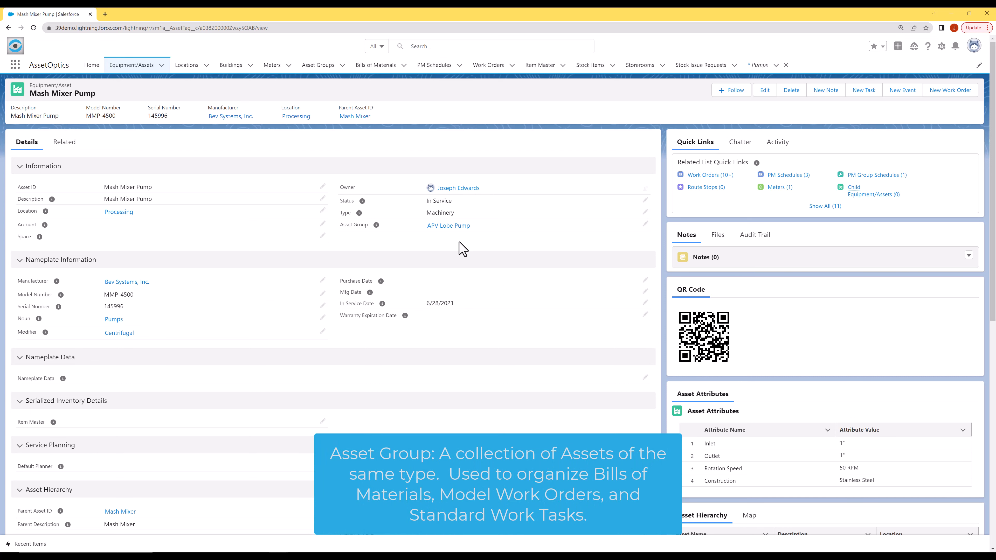
Open the pump's asset group, APV Lobe Pump, and check its related equipment, bills of materials and model work orders
{"action": "left_click", "coordinate": [454, 226]}
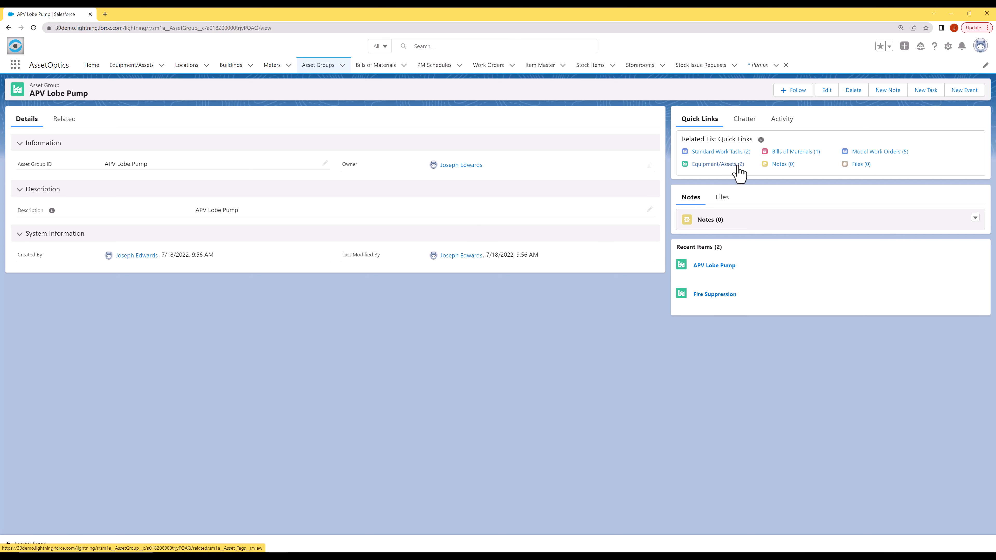
{"action": "mouse_move", "coordinate": [738, 166]}
{"action": "mouse_move", "coordinate": [800, 157]}
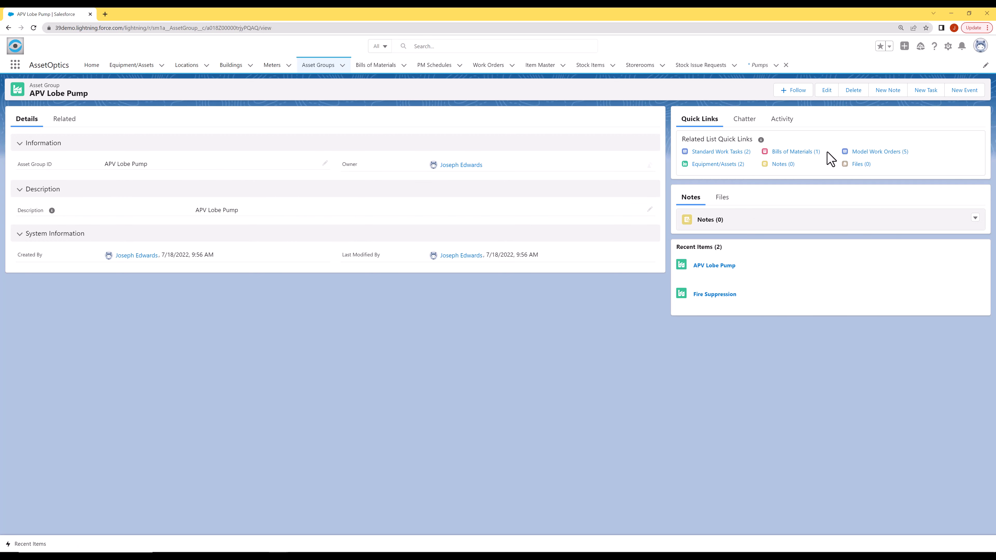
{"action": "mouse_move", "coordinate": [866, 157]}
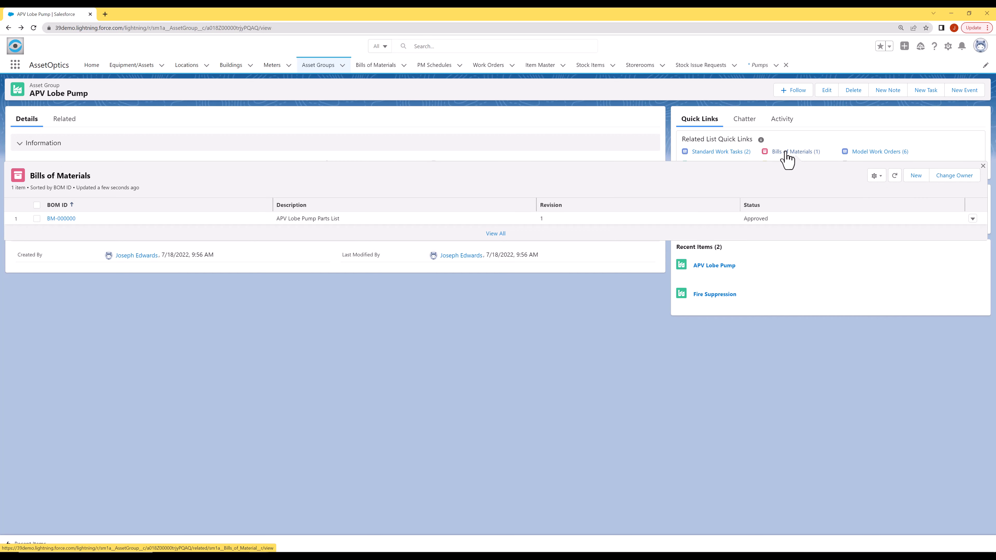
Open bill of materials BM-000000 from the asset group and view its full list of BOM items
{"action": "left_click", "coordinate": [60, 219]}
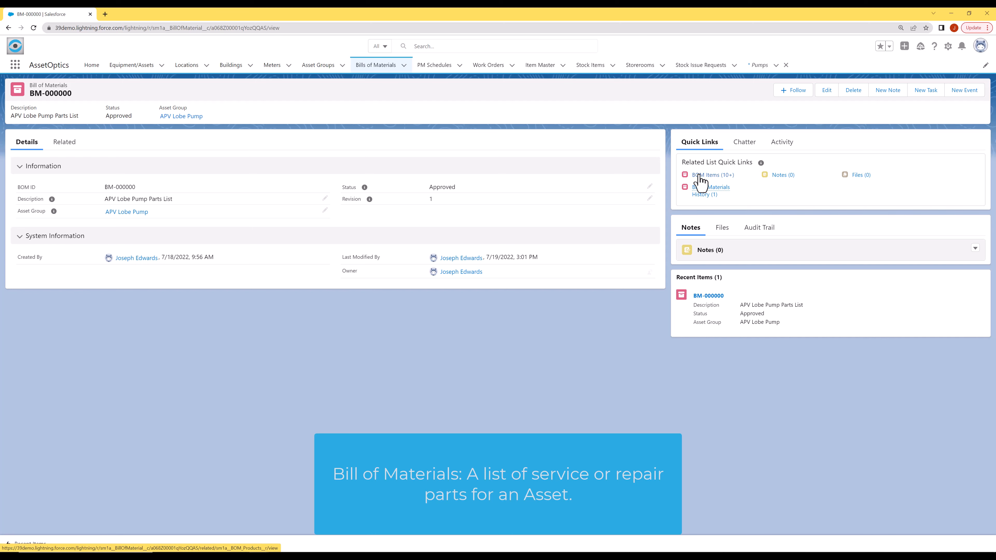
{"action": "mouse_move", "coordinate": [702, 177]}
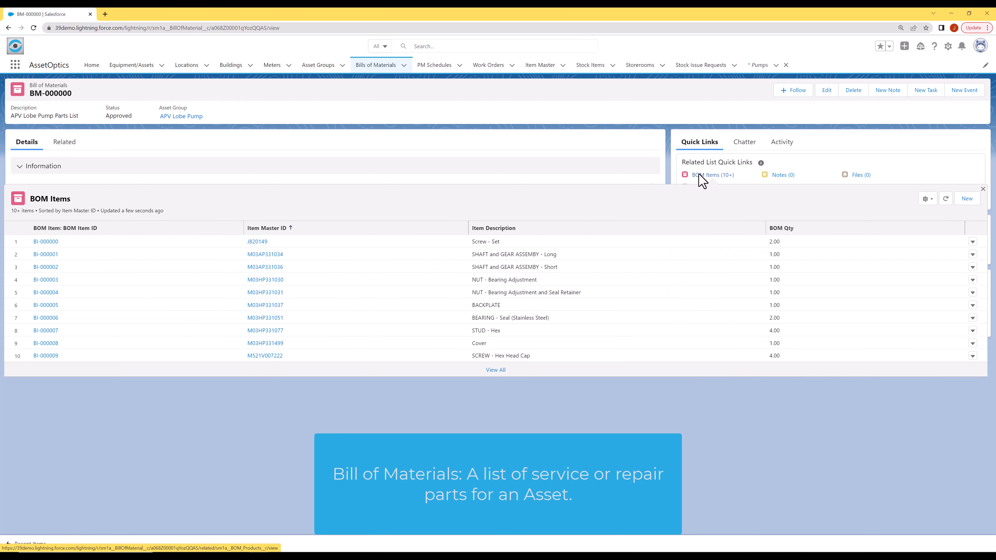
{"action": "left_click", "coordinate": [498, 372]}
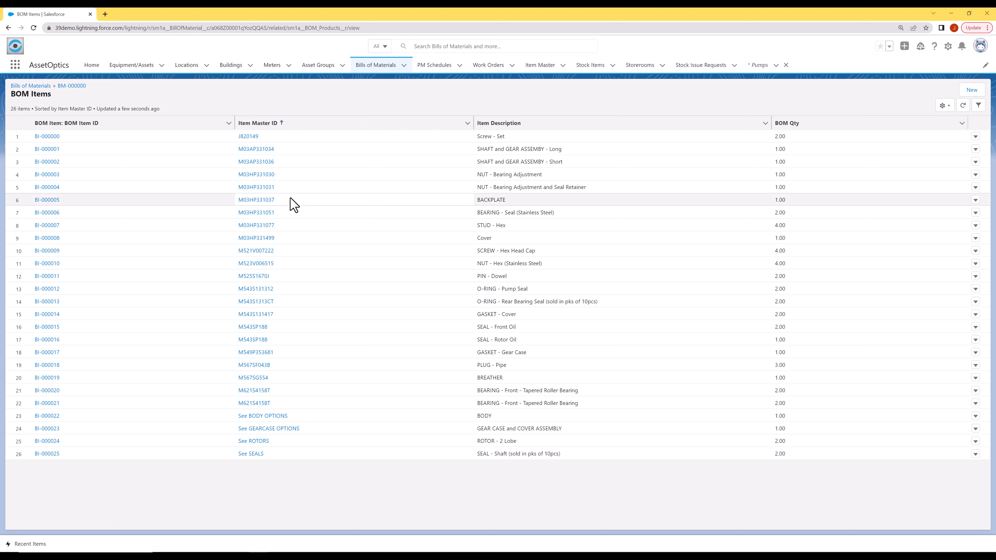
Return to the Mash Mixer Pump record, preview its work orders and open WO-0000259
{"action": "left_click", "coordinate": [162, 65]}
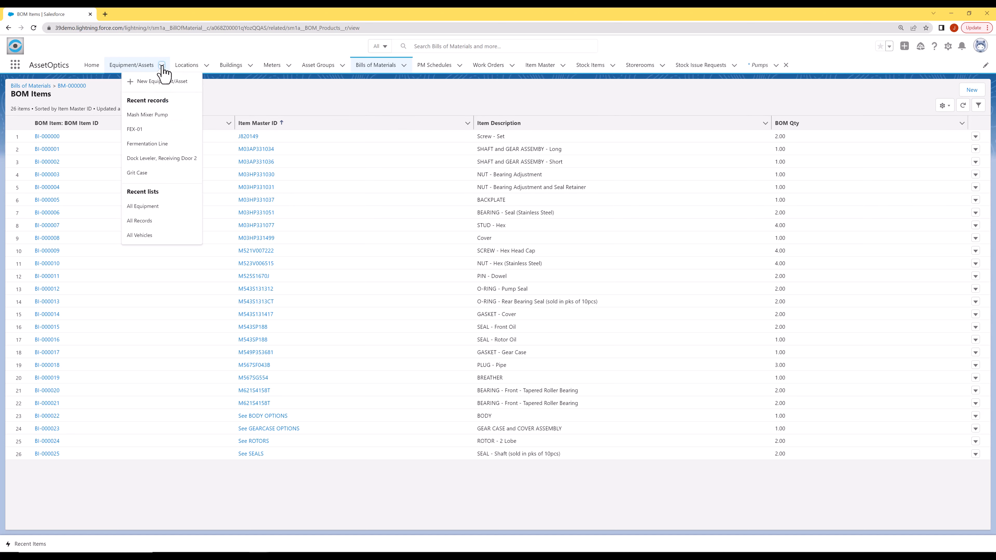
{"action": "left_click", "coordinate": [148, 115]}
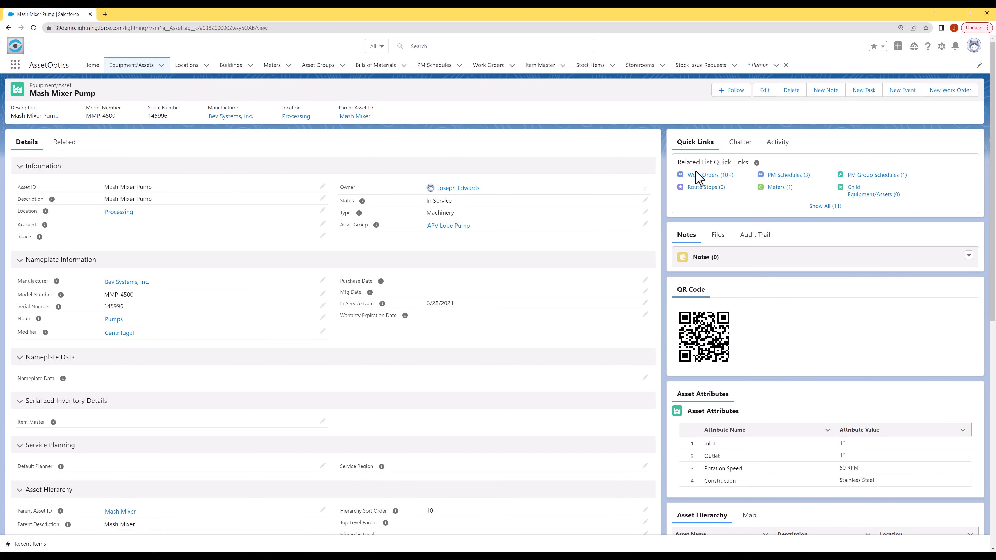
{"action": "mouse_move", "coordinate": [697, 173]}
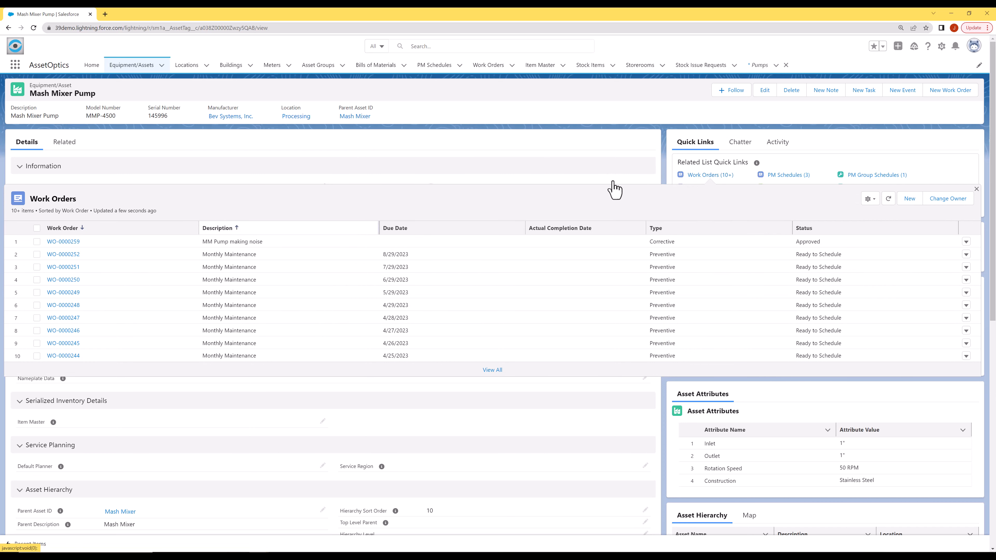
{"action": "left_click", "coordinate": [66, 243]}
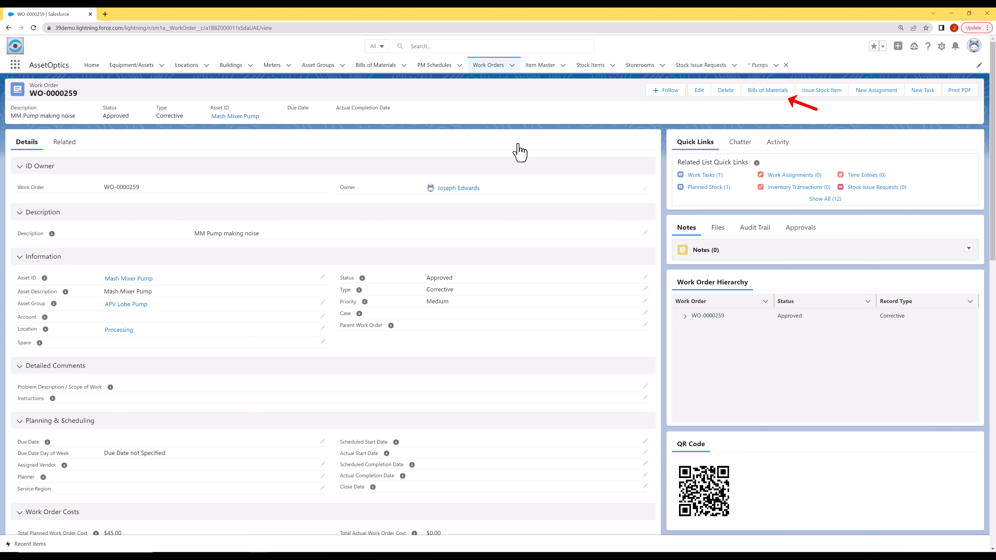
Add stock item M03AP331036, the short shaft and gear assembly, from bill of materials BM-000000 to work order WO-0000259
{"action": "left_click", "coordinate": [754, 94]}
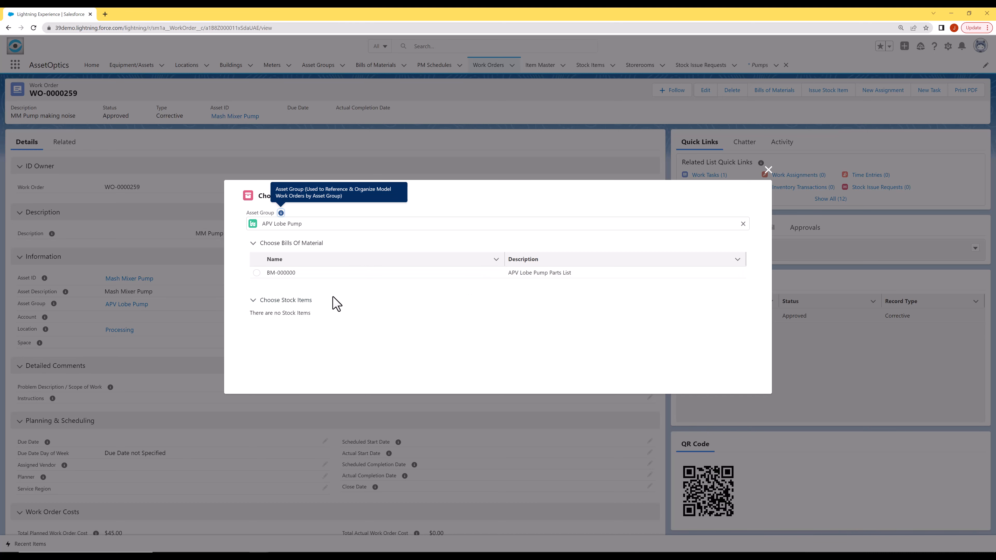
{"action": "left_click", "coordinate": [257, 273]}
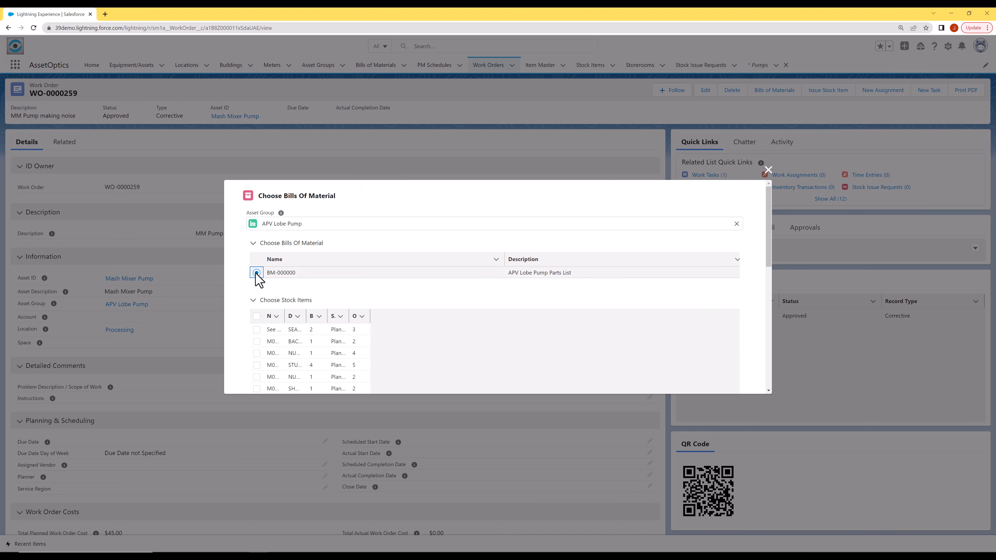
{"action": "scroll", "coordinate": [257, 275], "scroll_direction": "down", "scroll_amount": 3}
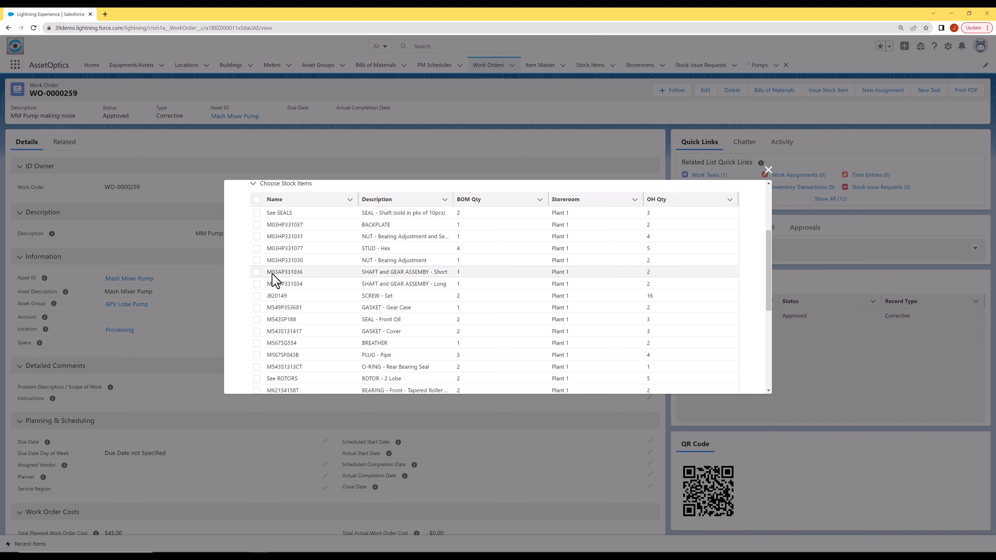
{"action": "left_click", "coordinate": [257, 272]}
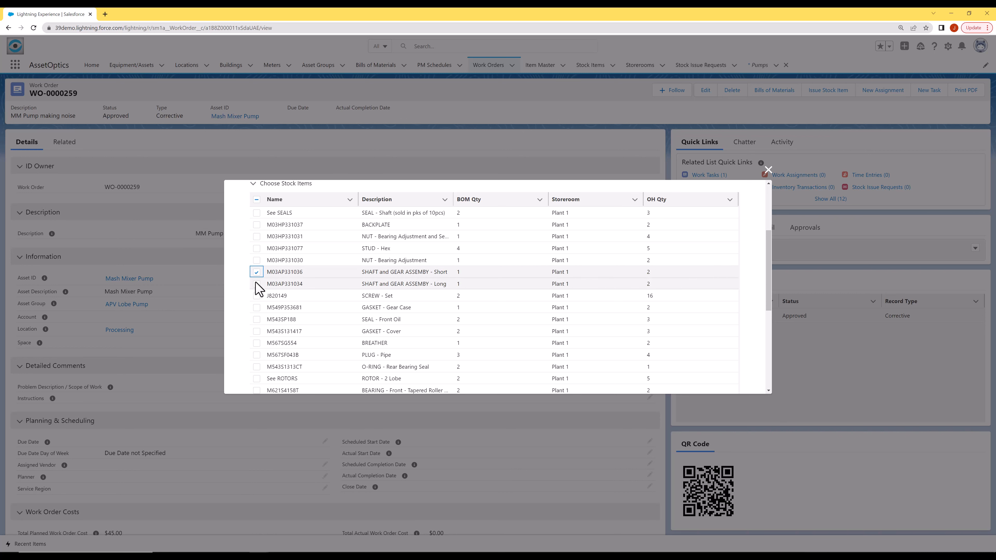
{"action": "scroll", "coordinate": [267, 285], "scroll_direction": "down", "scroll_amount": 5}
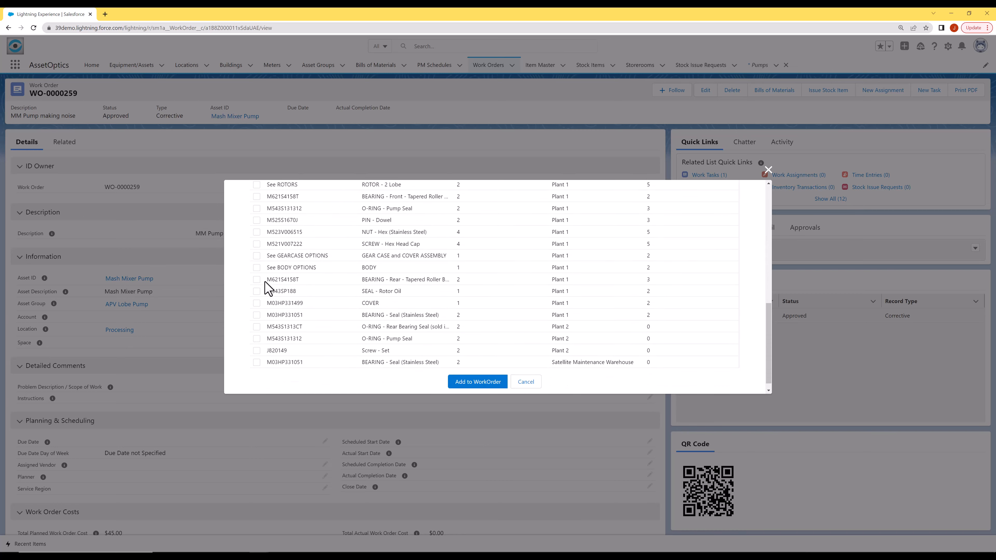
{"action": "left_click", "coordinate": [488, 376]}
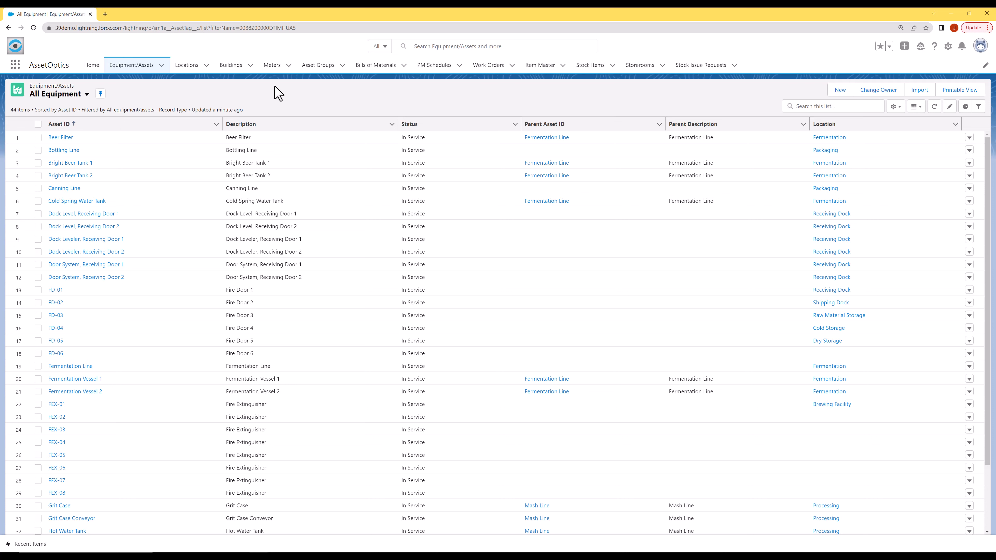
Start a new equipment/asset record from the All Equipment list, using the Equipment record type
{"action": "left_click", "coordinate": [162, 65]}
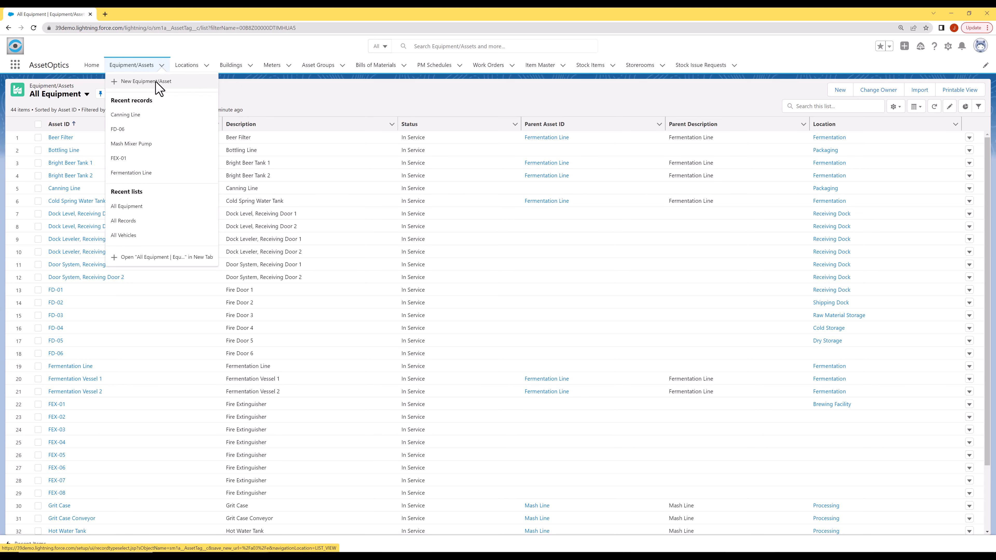
{"action": "left_click", "coordinate": [723, 93]}
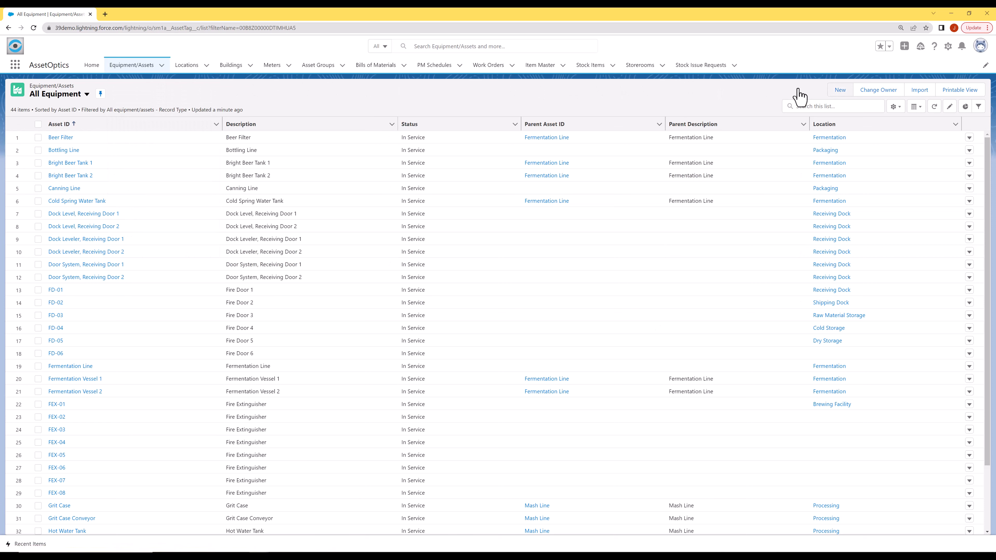
{"action": "left_click", "coordinate": [842, 94]}
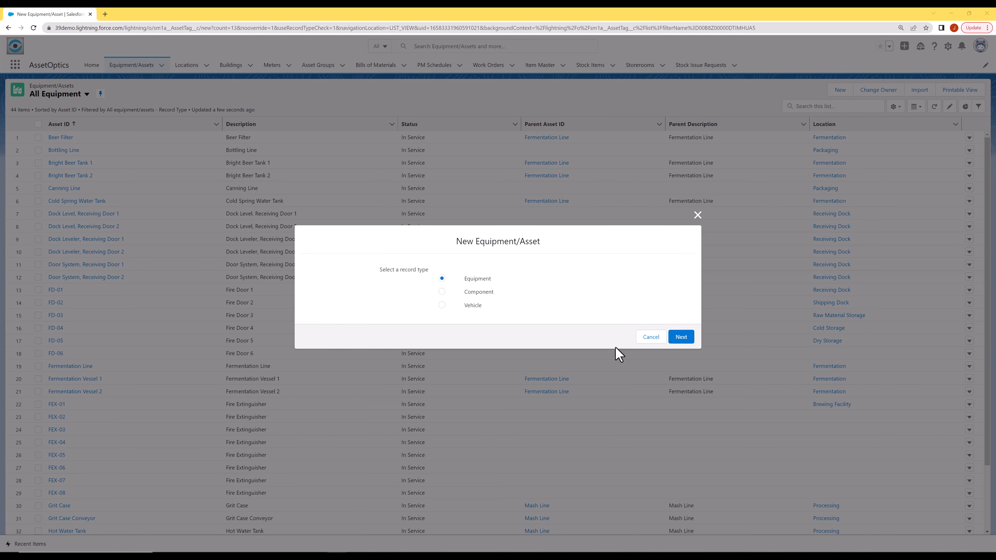
{"action": "left_click", "coordinate": [681, 338]}
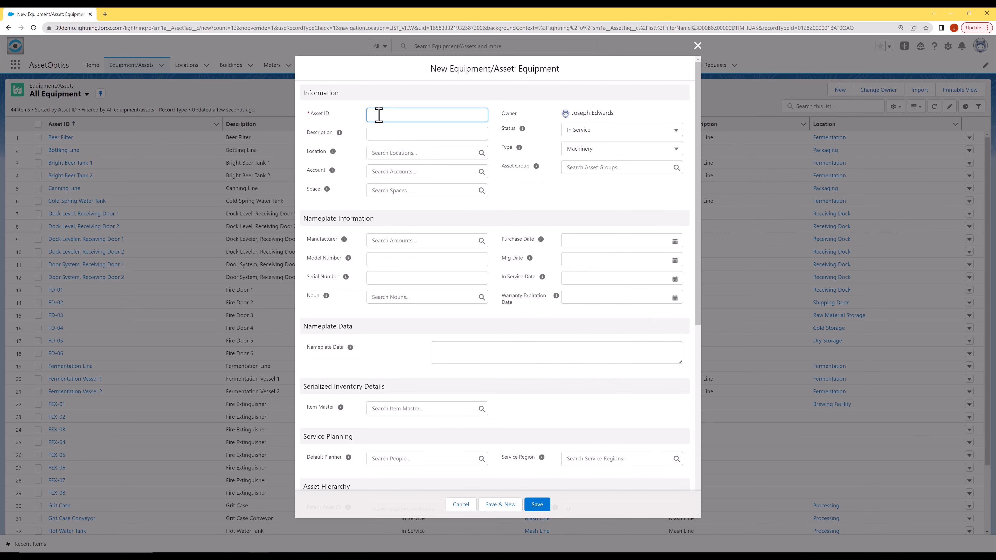
Enter Beer Filter 2 as both the asset ID and the description of the new equipment, and save the record
{"action": "type", "text": "Beer Filter 2"}
{"action": "key", "text": "Tab"}
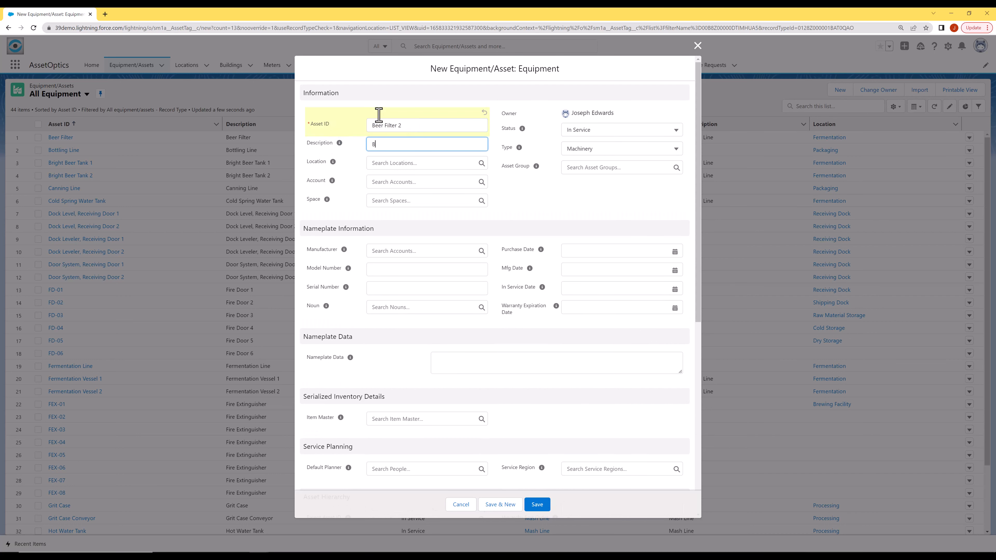
{"action": "type", "text": "Beer Filter 2"}
{"action": "left_click", "coordinate": [536, 504]}
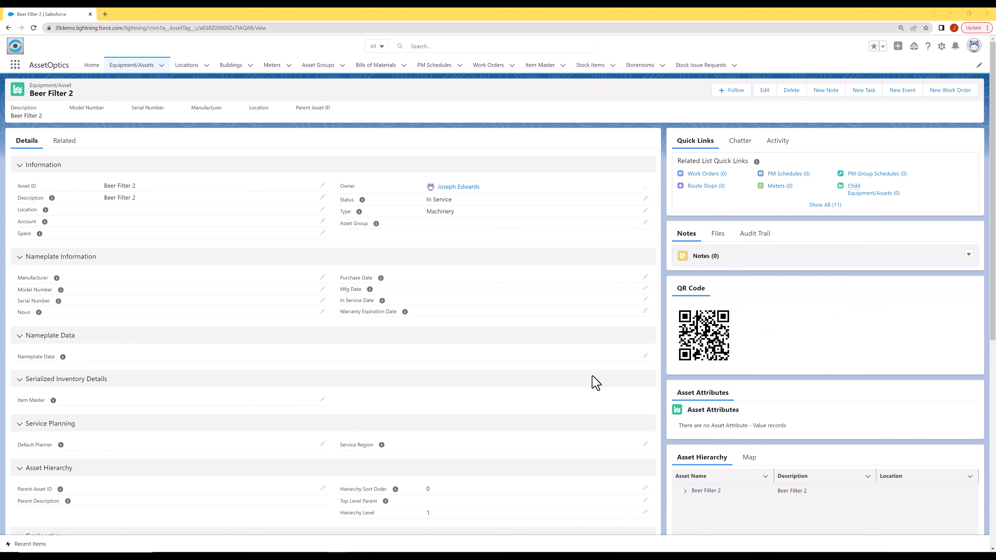
Open the Fermentation Line equipment record and start a new child equipment/asset record from it
{"action": "left_click", "coordinate": [138, 67]}
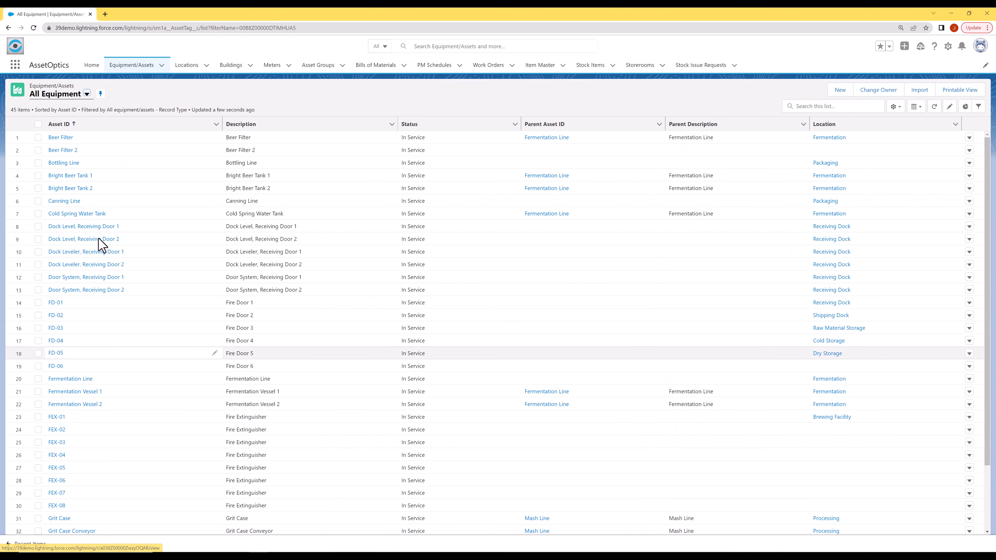
{"action": "left_click", "coordinate": [66, 379]}
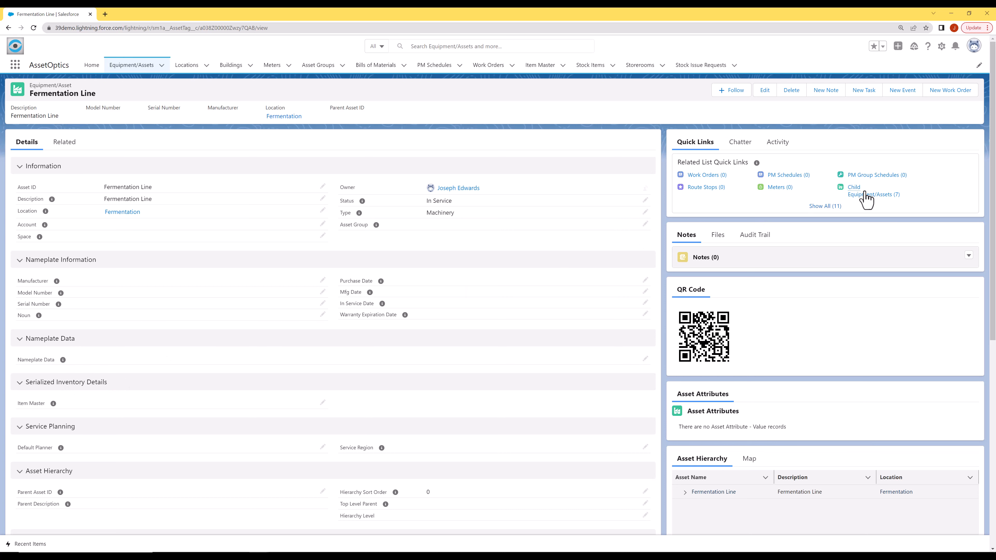
{"action": "mouse_move", "coordinate": [865, 198]}
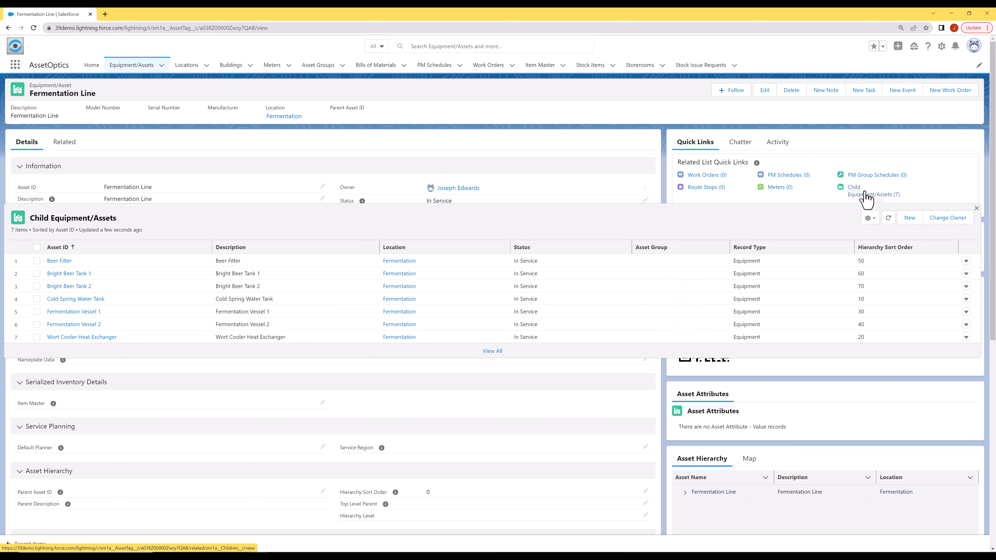
{"action": "left_click", "coordinate": [909, 218]}
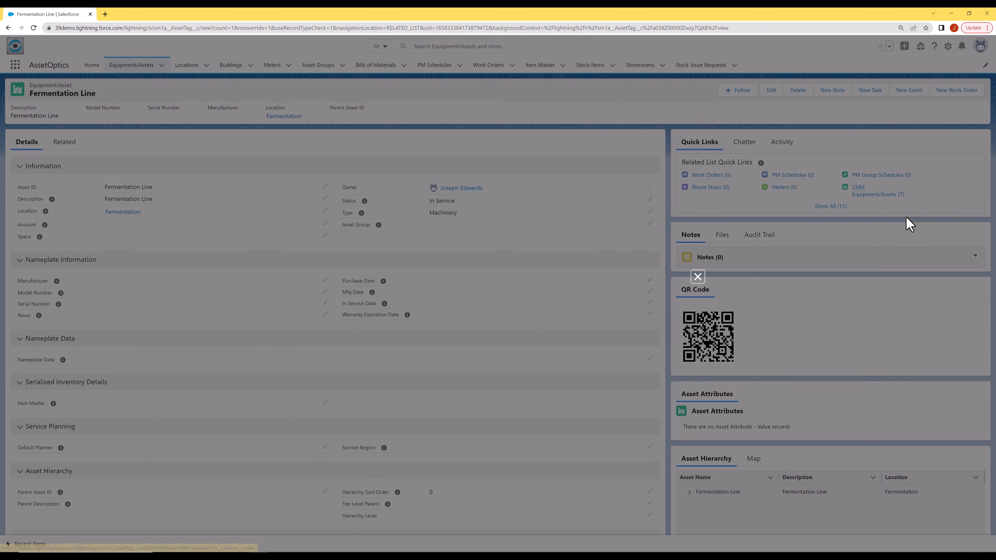
{"action": "left_click", "coordinate": [680, 337]}
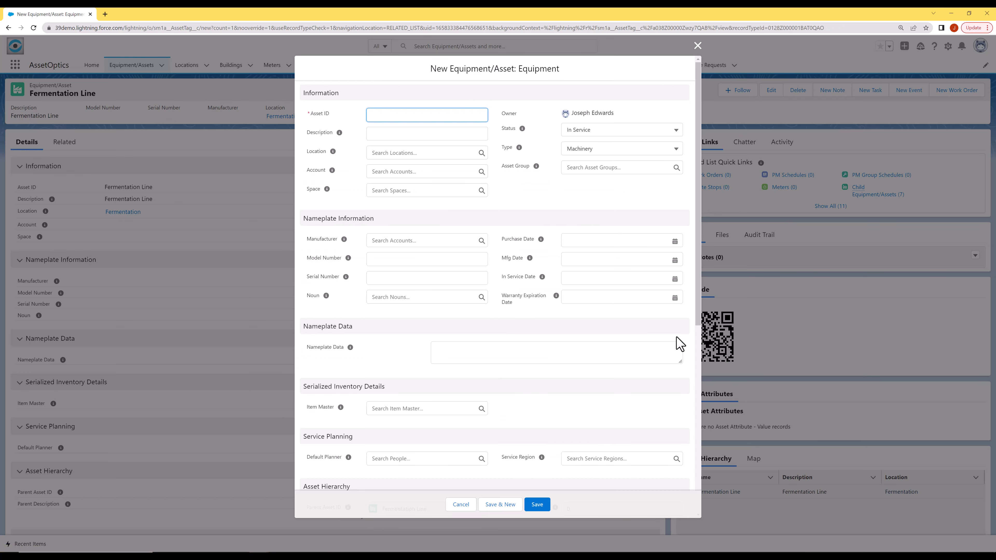
Check the prefilled parent asset, enter Beer Filter 3 as the child record's asset ID and description, and save it
{"action": "scroll", "coordinate": [679, 344], "scroll_direction": "down", "scroll_amount": 6}
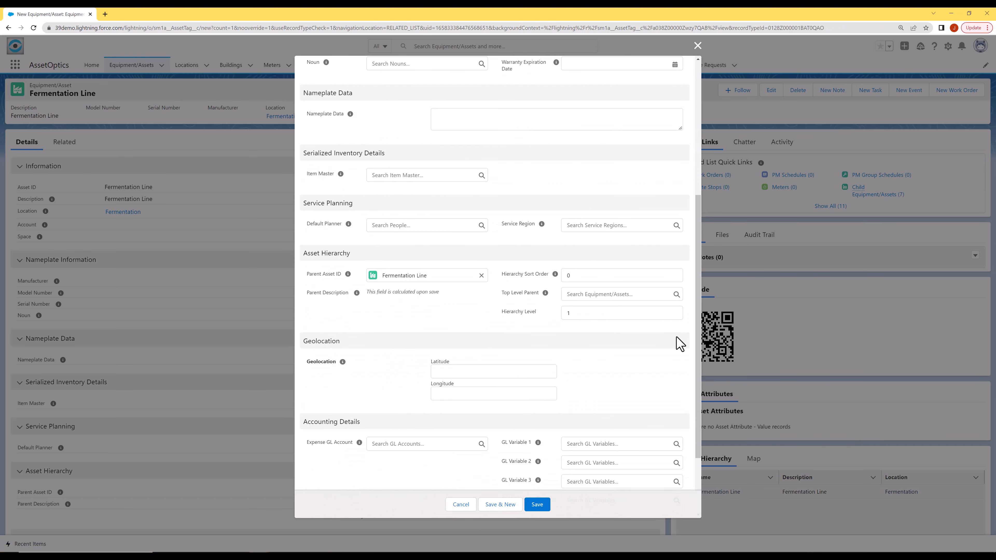
{"action": "scroll", "coordinate": [406, 317], "scroll_direction": "up", "scroll_amount": 6}
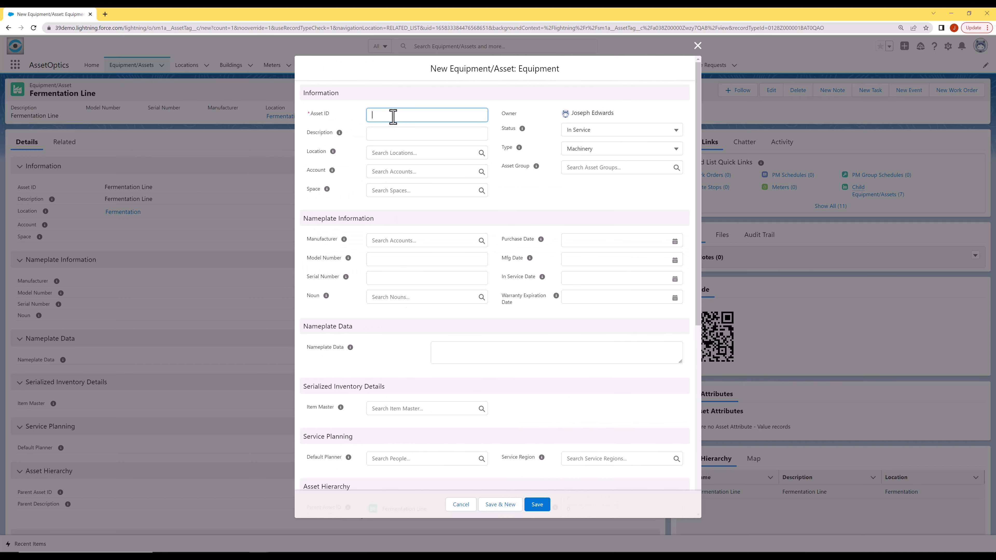
{"action": "type", "text": "er Filter 3"}
{"action": "key", "text": "Tab"}
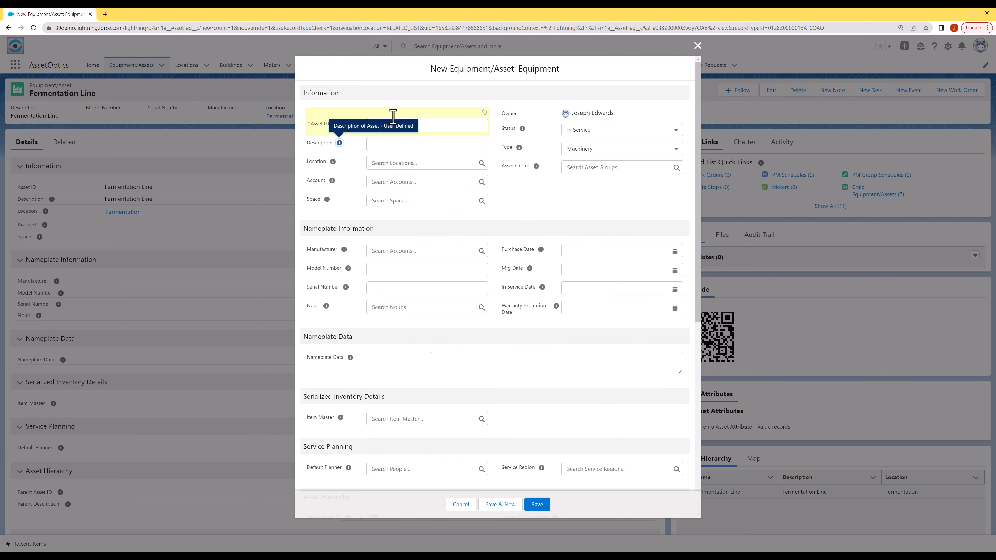
{"action": "type", "text": "B"}
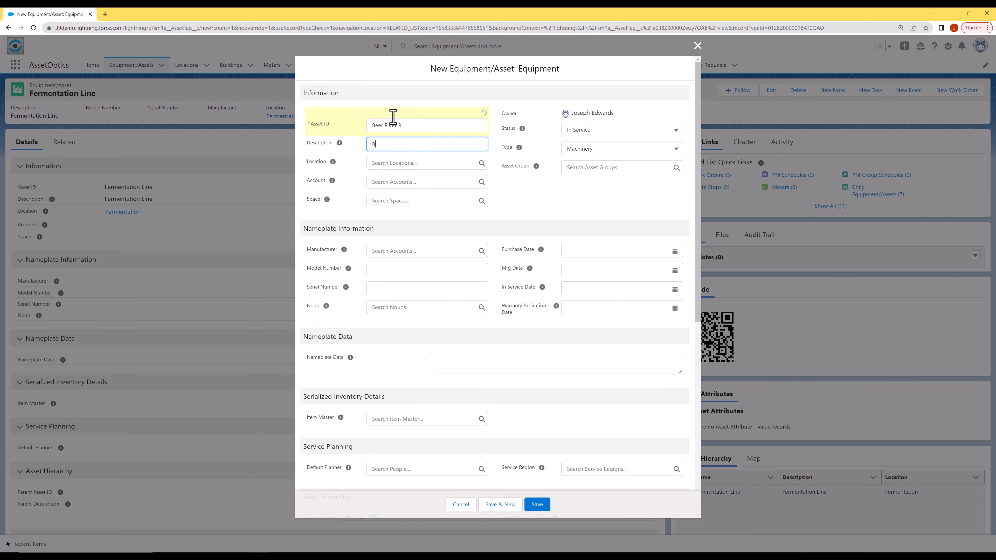
{"action": "type", "text": "eer Filter 3"}
{"action": "left_click", "coordinate": [537, 505]}
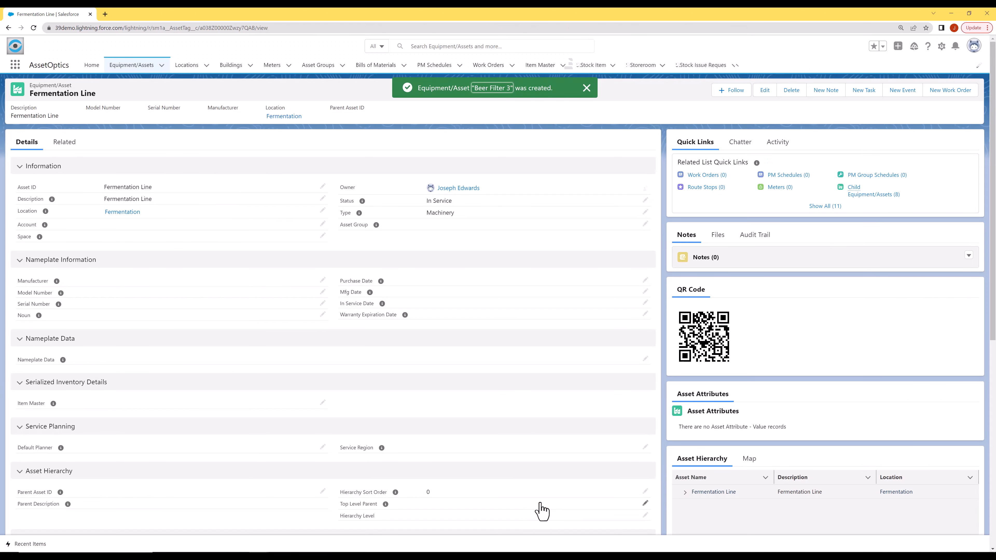
Expand the Fermentation Line asset hierarchy and open the Beer Filter 3 record from it
{"action": "scroll", "coordinate": [541, 504], "scroll_direction": "down", "scroll_amount": 3}
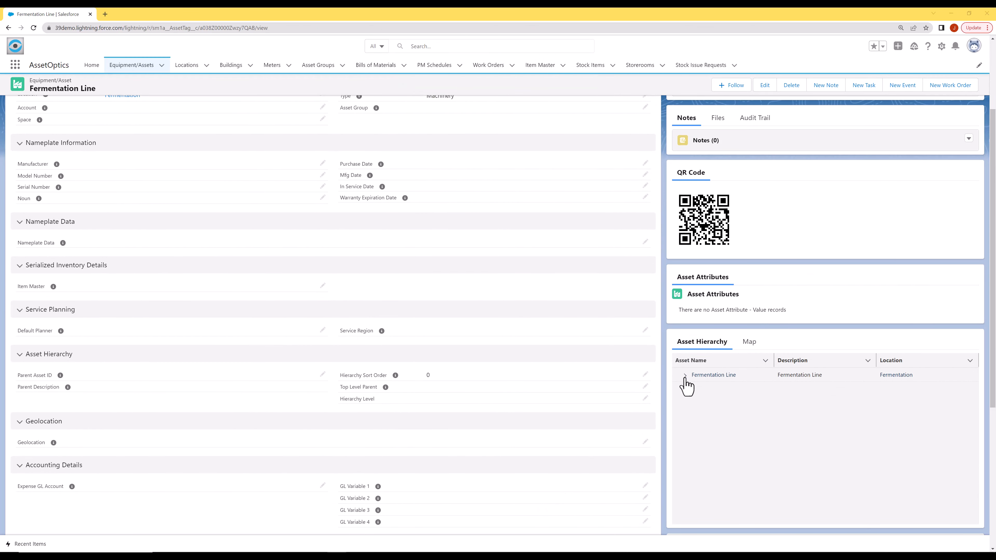
{"action": "left_click", "coordinate": [685, 376]}
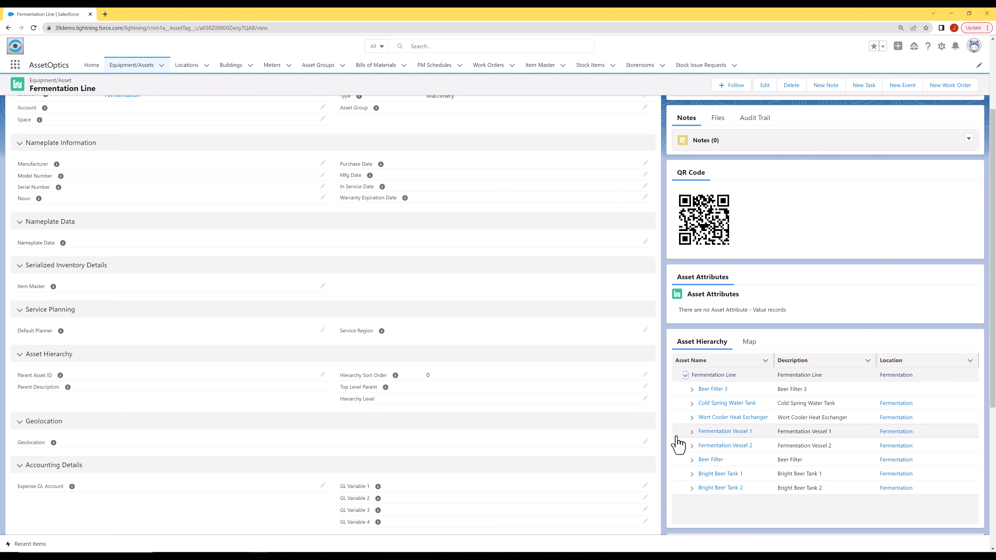
{"action": "left_click", "coordinate": [713, 389]}
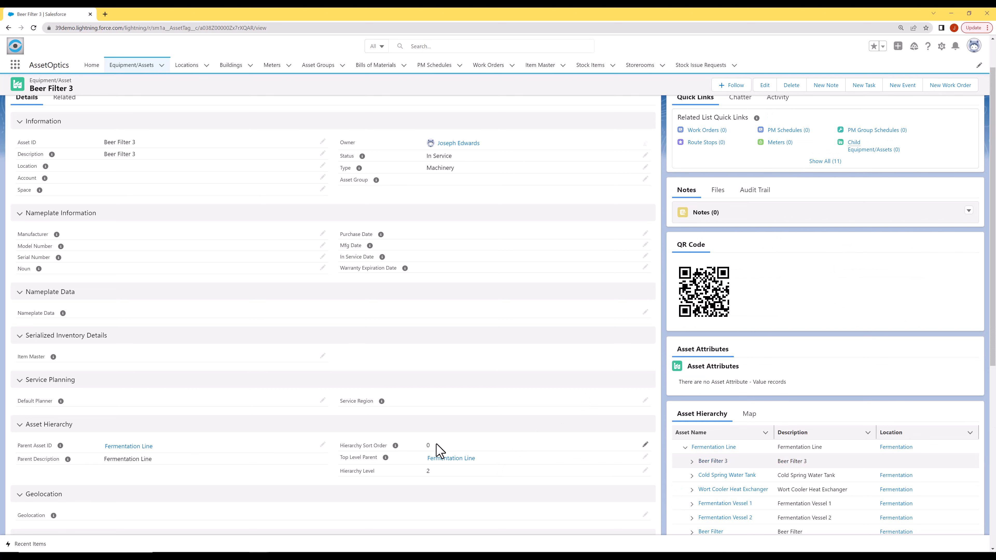
Set Beer Filter 3's hierarchy sort order to 30 and save the record
{"action": "scroll", "coordinate": [438, 448], "scroll_direction": "down", "scroll_amount": 2}
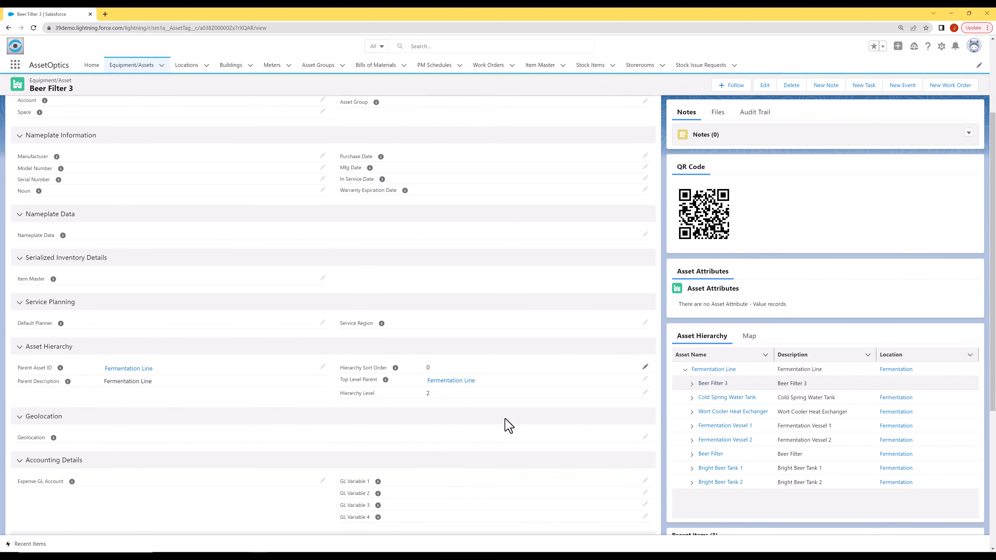
{"action": "left_click", "coordinate": [645, 367]}
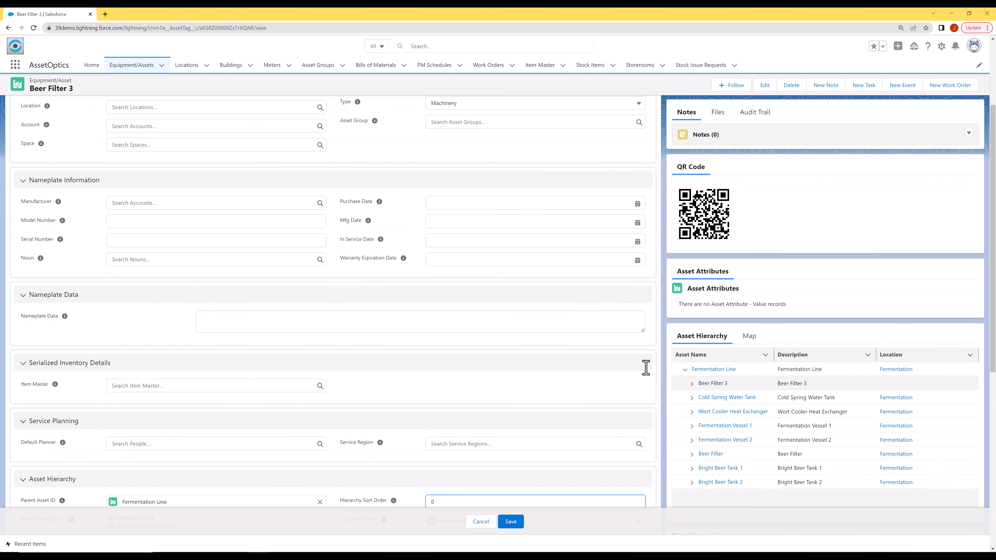
{"action": "left_click_drag", "start_coordinate": [443, 422], "coordinate": [402, 421]}
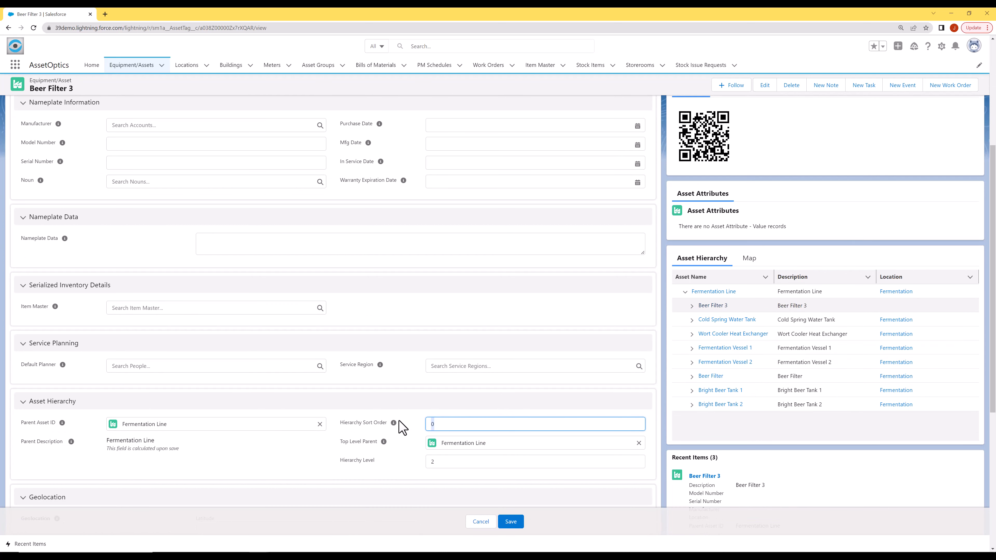
{"action": "left_click", "coordinate": [509, 523]}
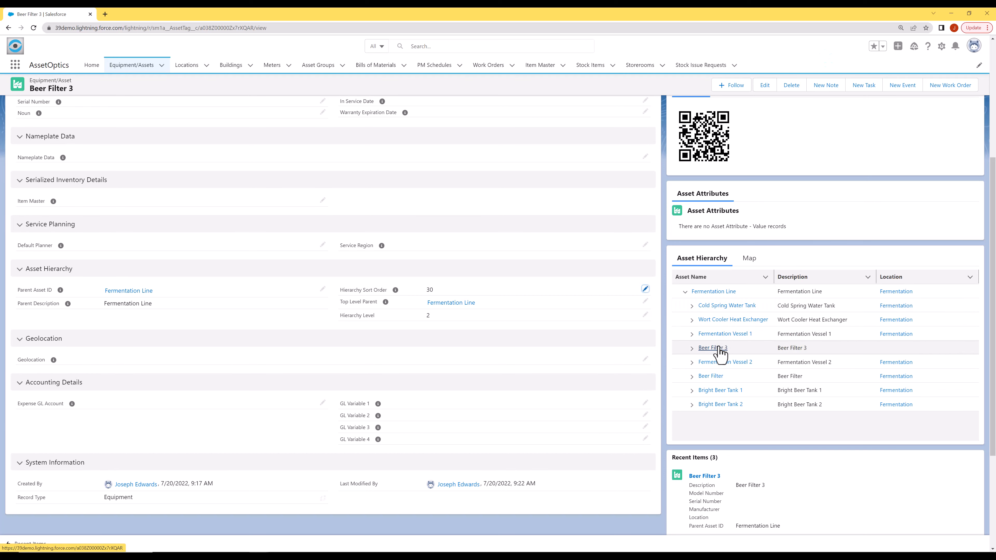
Check the hierarchy sort order on the Beer Filter record, and return to Beer Filter 3 through the asset hierarchy
{"action": "left_click", "coordinate": [711, 376]}
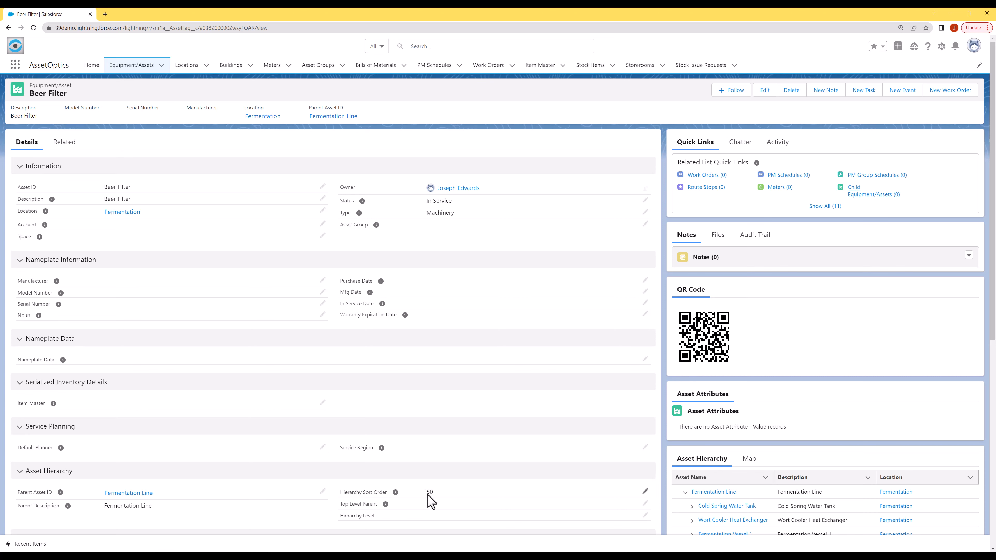
{"action": "scroll", "coordinate": [429, 501], "scroll_direction": "down", "scroll_amount": 3}
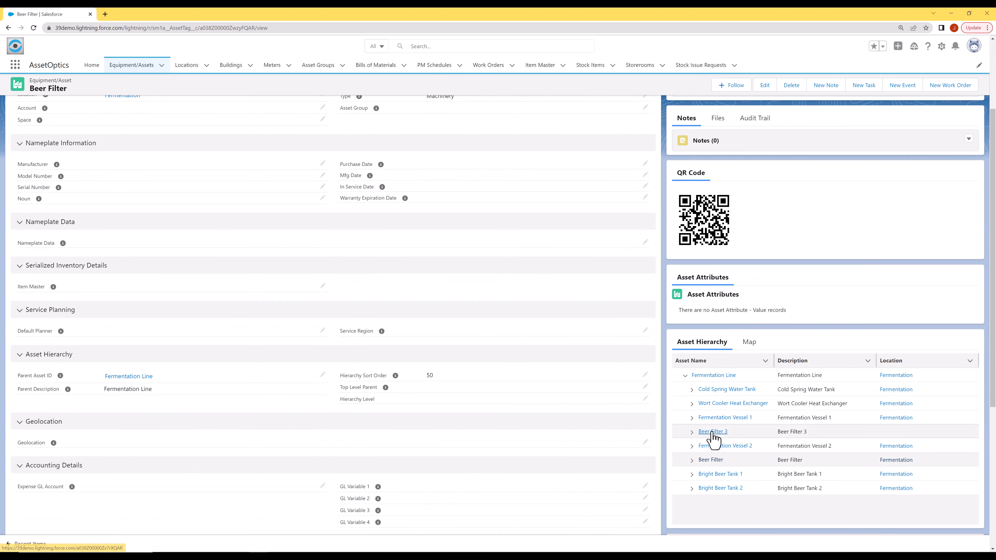
{"action": "left_click", "coordinate": [712, 432]}
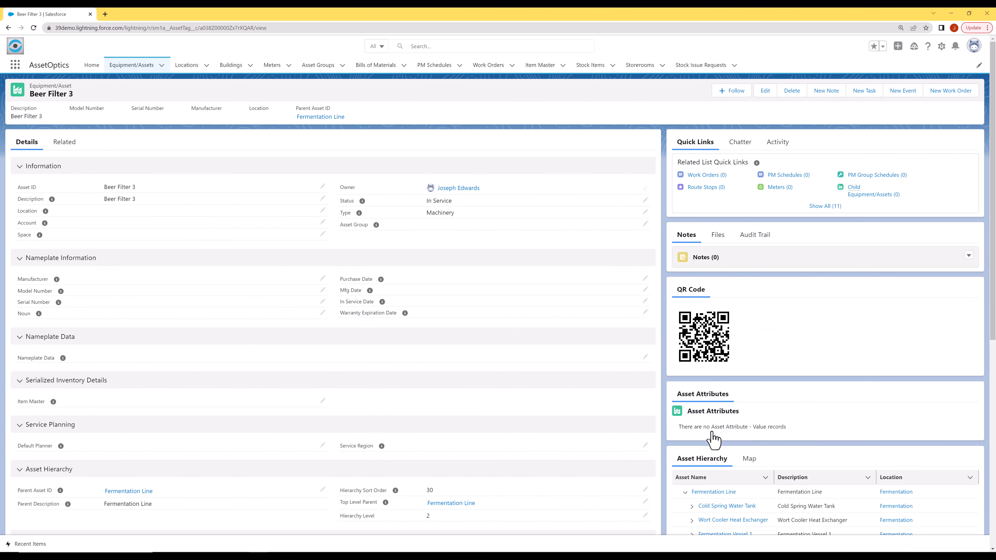
Set Beer Filter 3's hierarchy sort order to 45 and save the record
{"action": "left_click", "coordinate": [645, 490]}
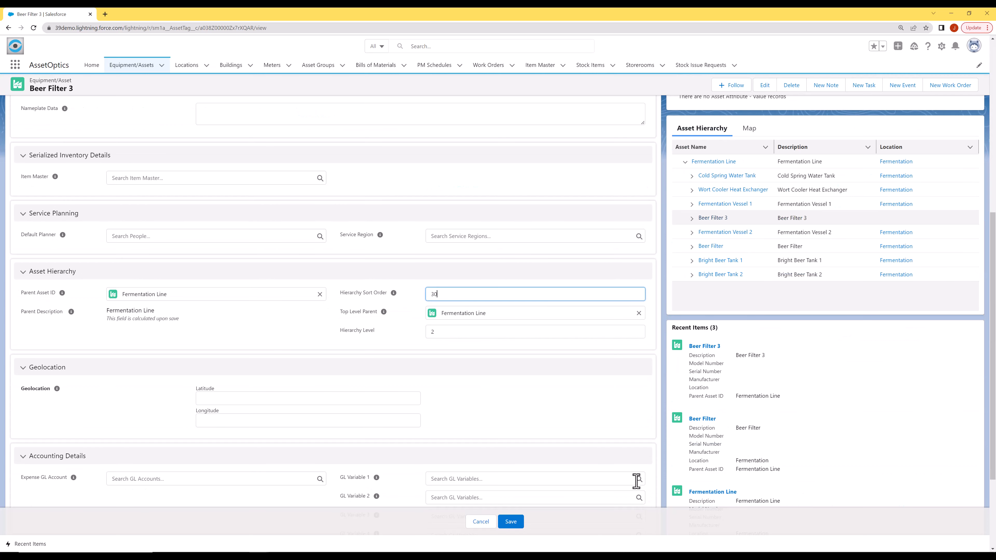
{"action": "type", "text": "45"}
{"action": "left_click", "coordinate": [510, 522]}
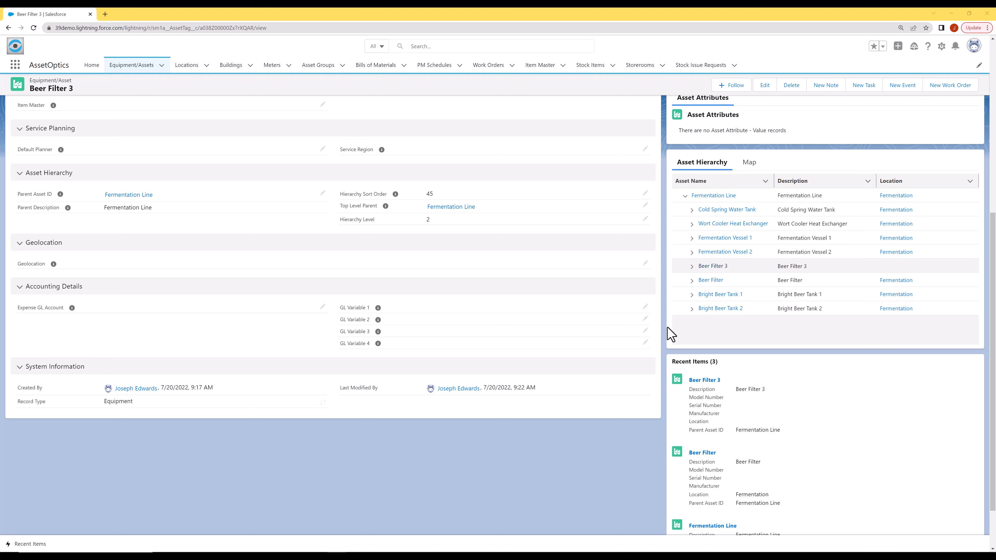
On the Beer Filter 2 record, set the parent asset to Fermentation Line and the hierarchy sort order to 47, and save
{"action": "left_click", "coordinate": [161, 65]}
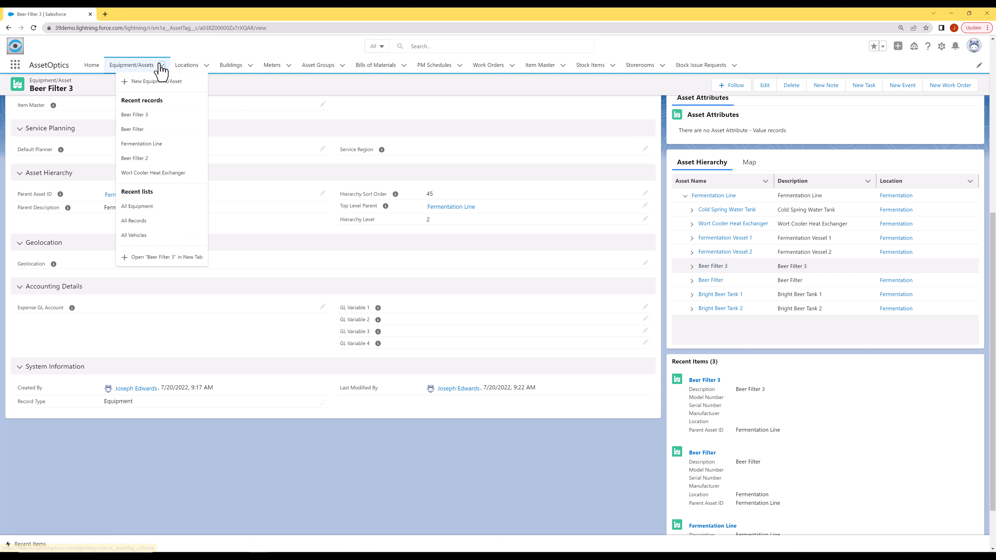
{"action": "left_click", "coordinate": [134, 159]}
{"action": "scroll", "coordinate": [325, 378], "scroll_direction": "down", "scroll_amount": 3}
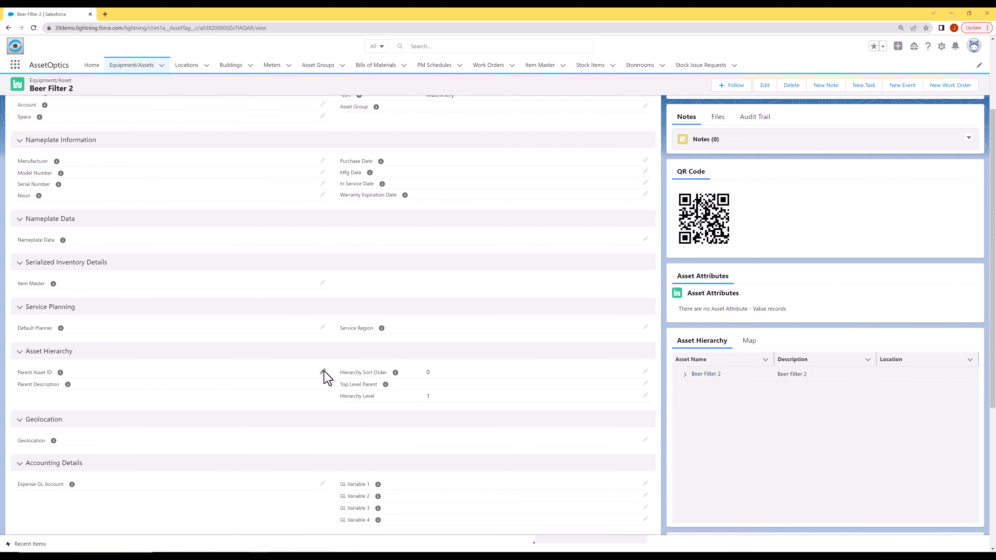
{"action": "double_click", "coordinate": [298, 379]}
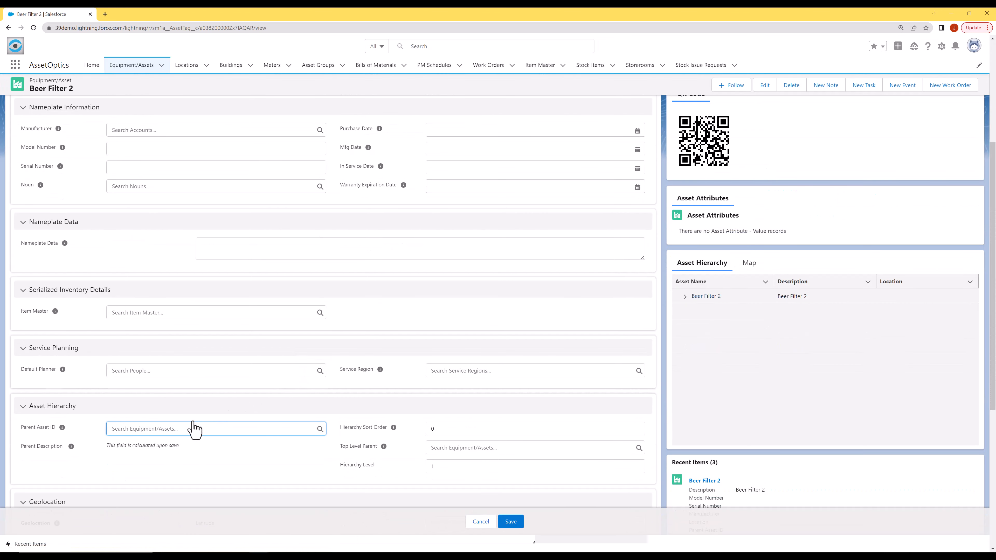
{"action": "left_click", "coordinate": [175, 429]}
{"action": "type", "text": "ferm"}
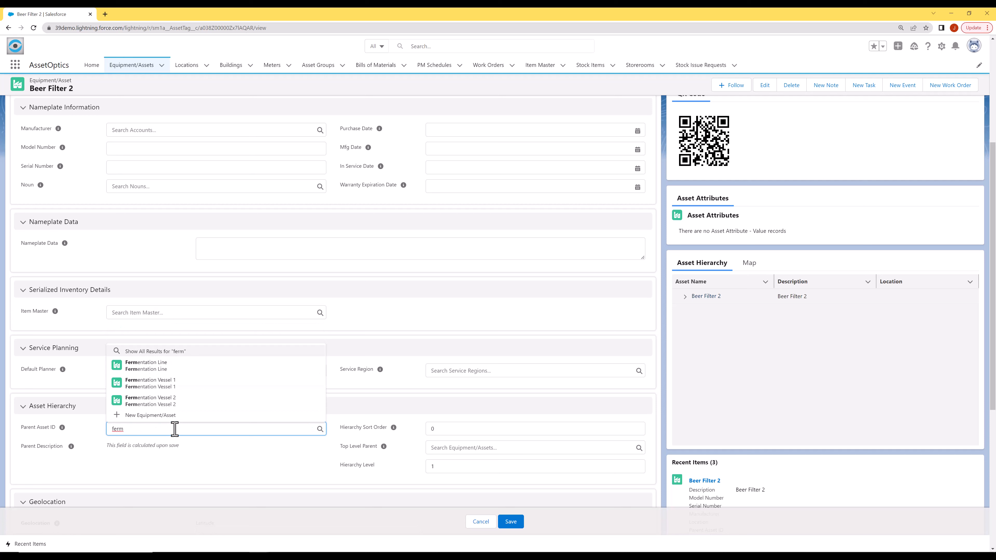
{"action": "left_click", "coordinate": [147, 371]}
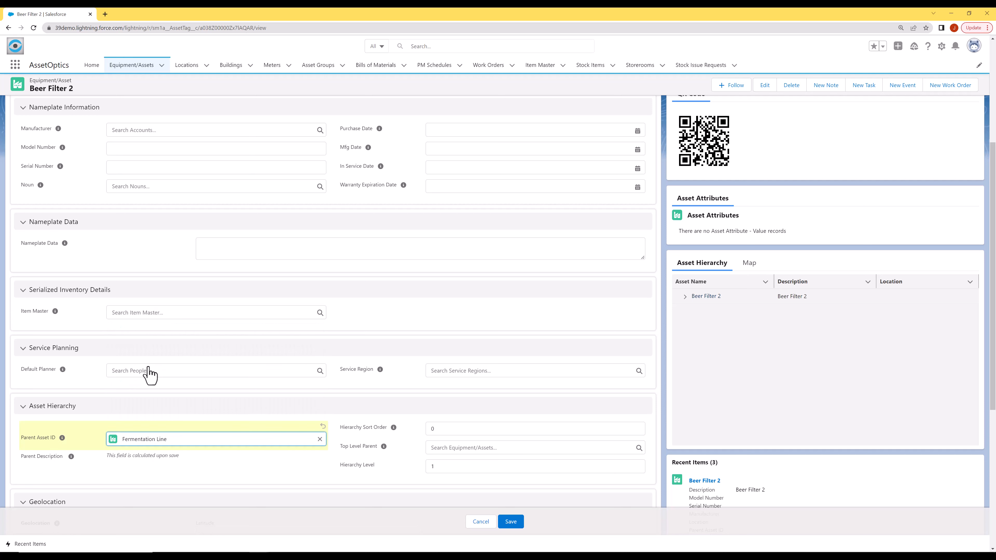
{"action": "left_click", "coordinate": [437, 428]}
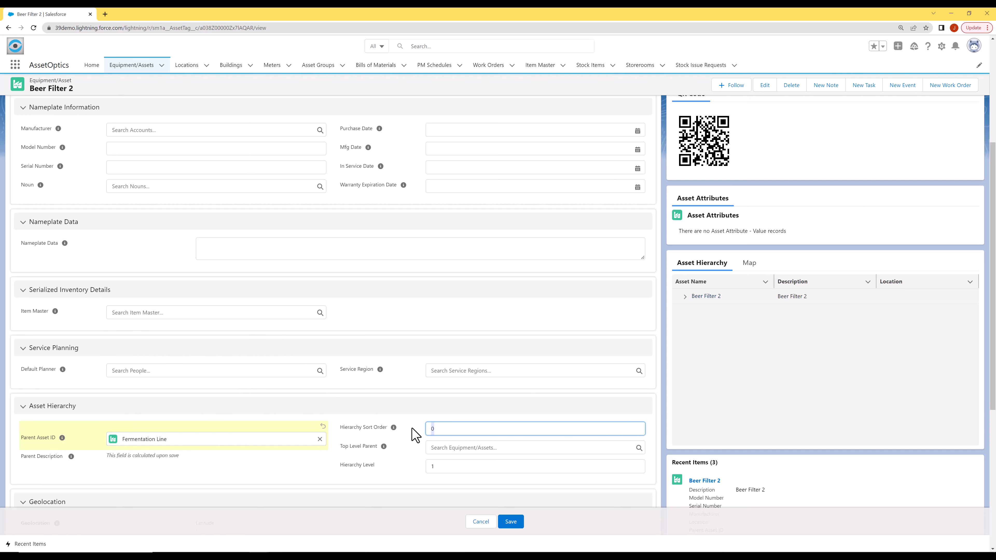
{"action": "left_click", "coordinate": [516, 523]}
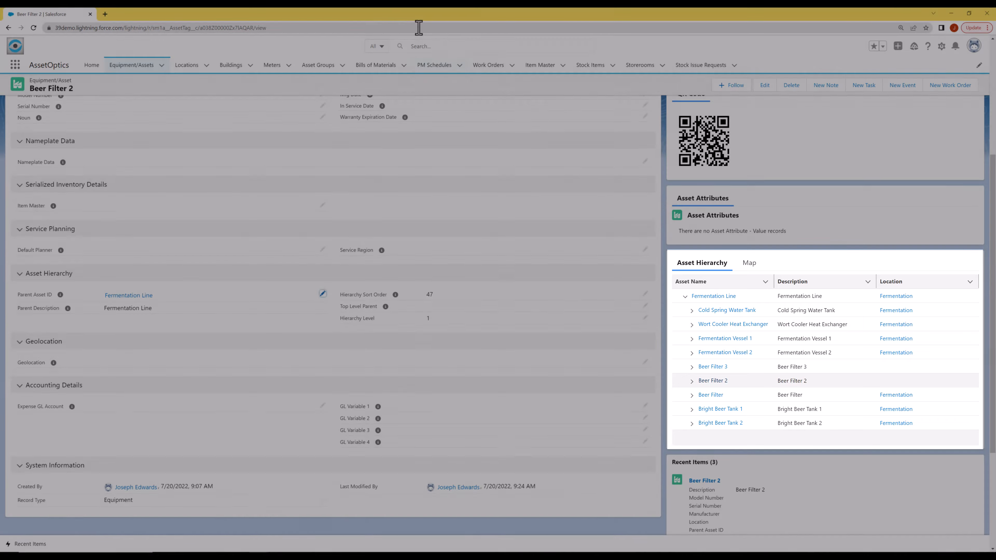
Go to the list of all asset groups and open the Fire Doors asset group
{"action": "left_click", "coordinate": [418, 28]}
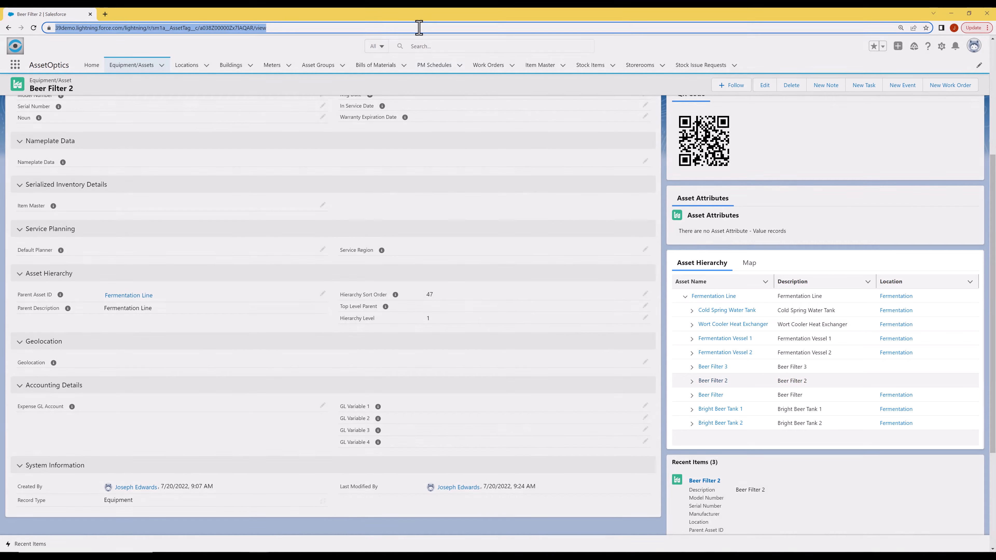
{"action": "key", "text": "Return"}
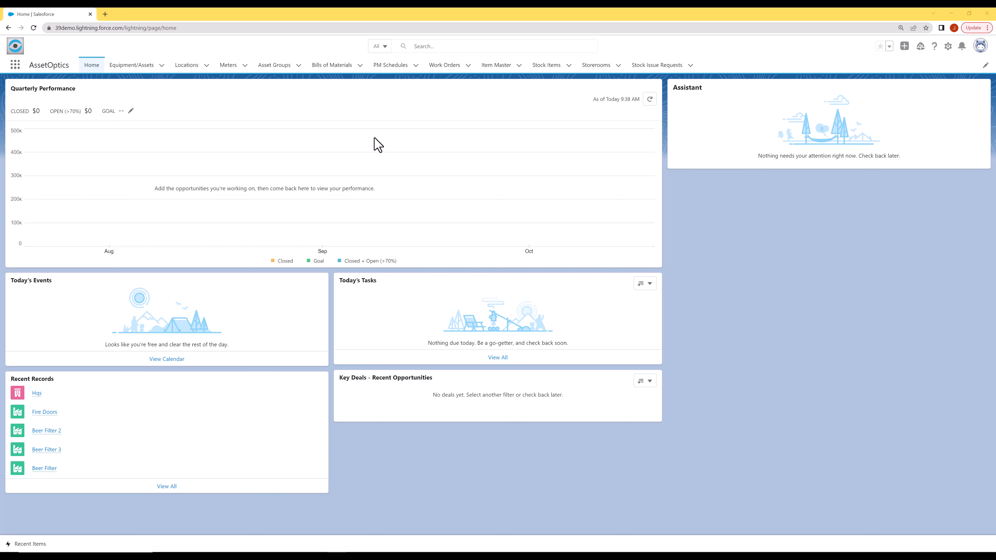
{"action": "left_click", "coordinate": [275, 65]}
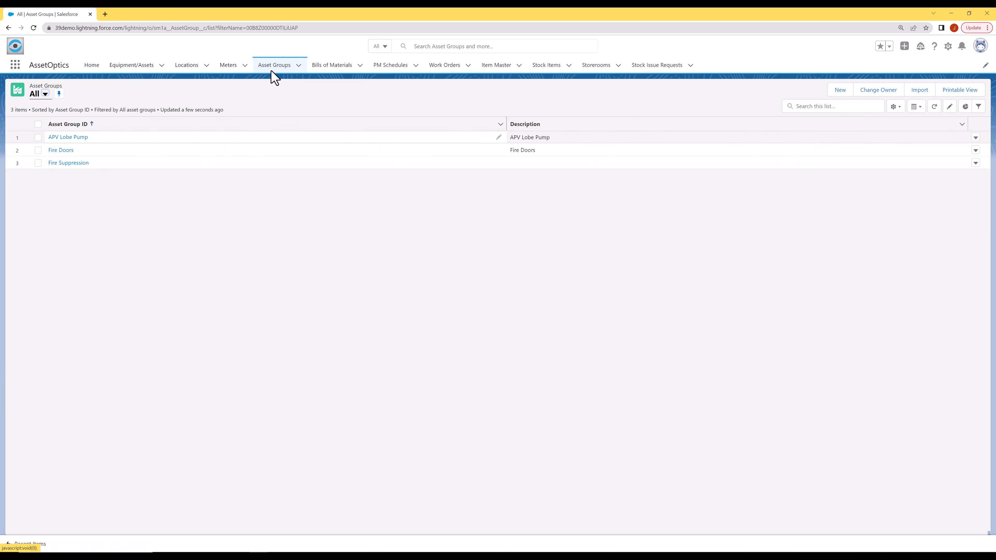
{"action": "left_click", "coordinate": [55, 151]}
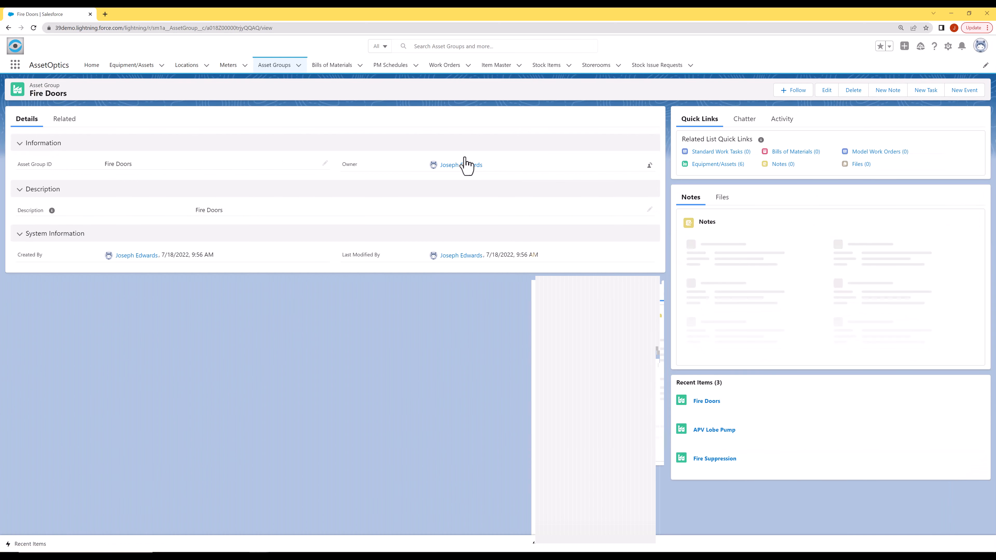
From the Fire Doors asset group, create equipment FD-07 with the description Fire Door 7, and save it to continue with another record
{"action": "mouse_move", "coordinate": [703, 166]}
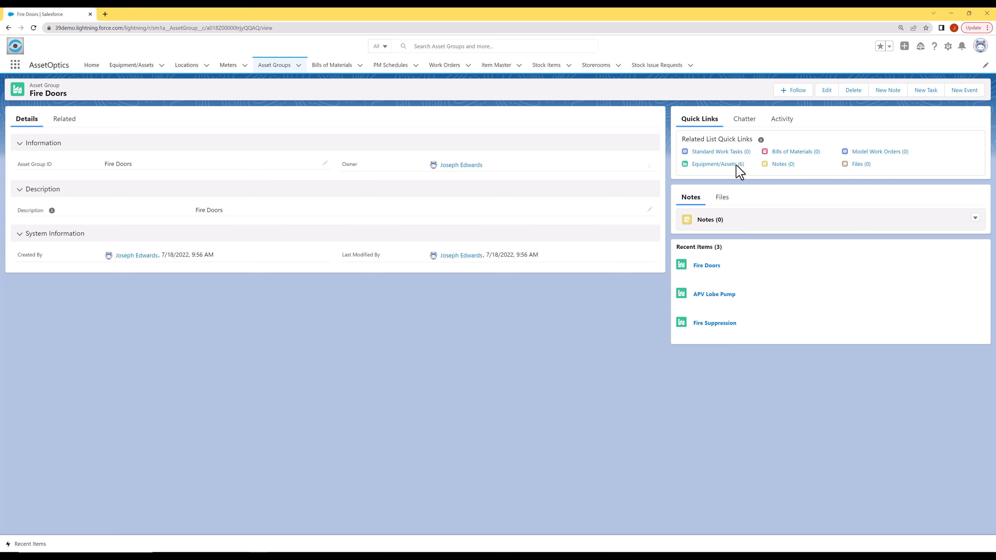
{"action": "mouse_move", "coordinate": [737, 166]}
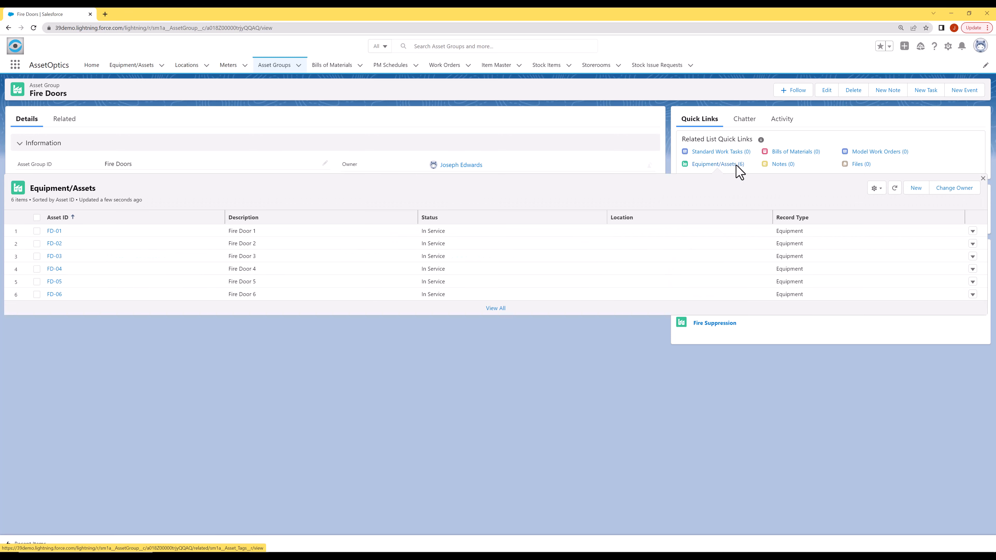
{"action": "left_click", "coordinate": [919, 192]}
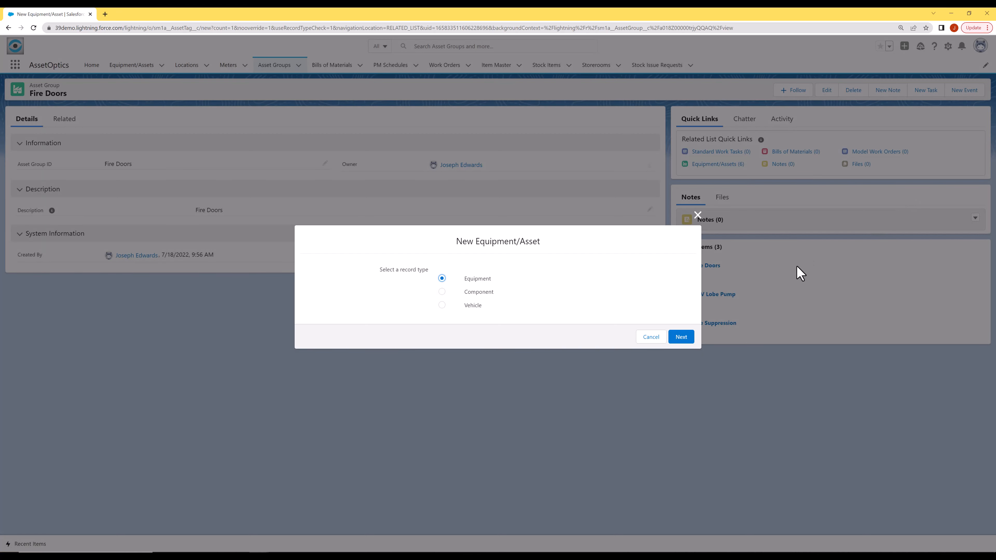
{"action": "left_click", "coordinate": [682, 337]}
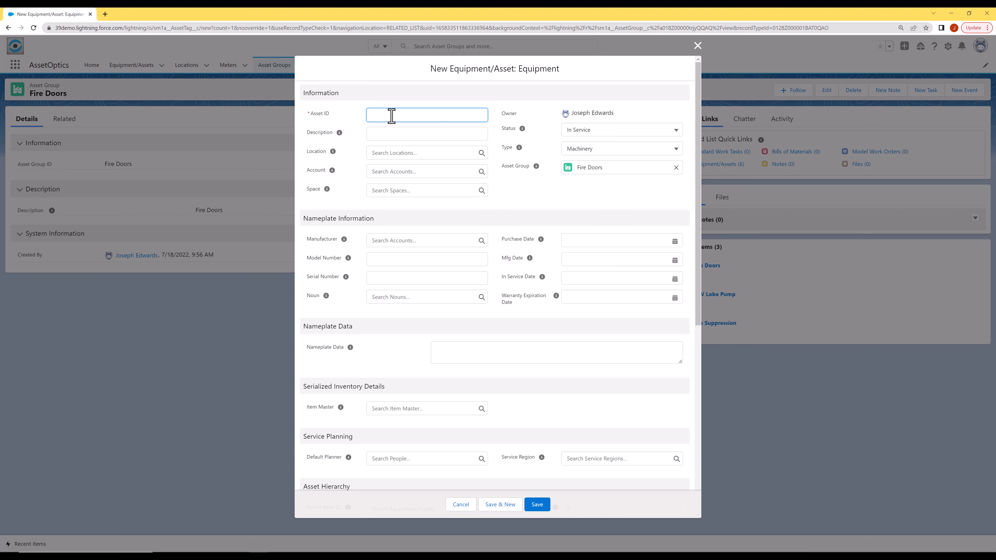
{"action": "type", "text": "D-07"}
{"action": "key", "text": "Tab"}
{"action": "key", "text": "Tab"}
{"action": "type", "text": "For"}
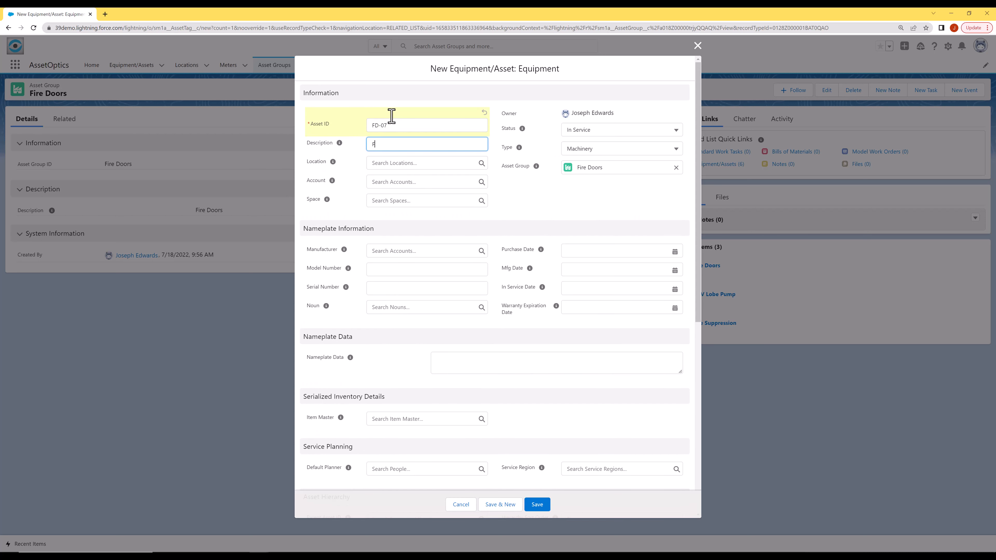
{"action": "type", "text": "e "}
{"action": "type", "text": "ire Door "}
{"action": "type", "text": "7"}
{"action": "left_click", "coordinate": [509, 505]}
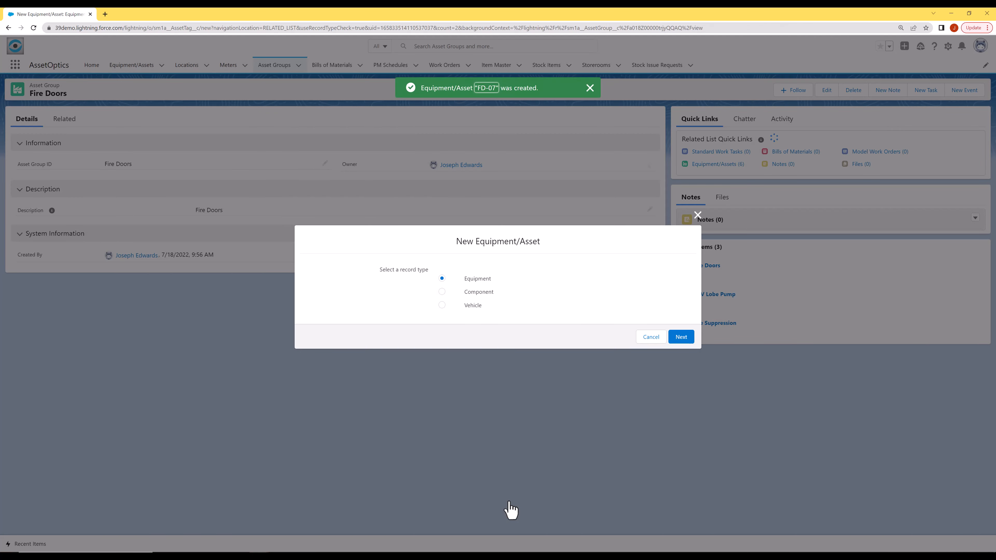
Create equipment FD-08 in the Fire Doors group with a numbered Fire Door description, and save it to continue with another record
{"action": "left_click", "coordinate": [677, 338]}
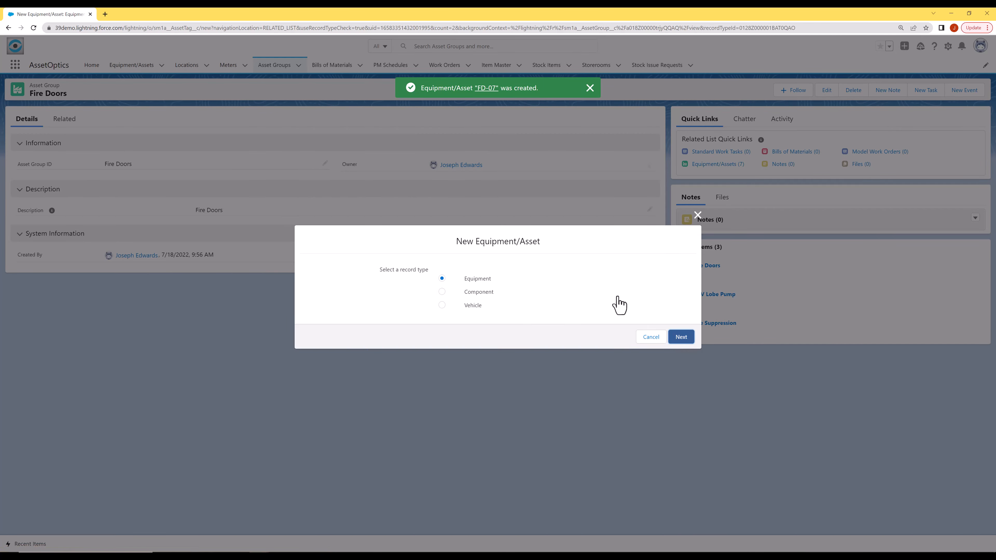
{"action": "type", "text": "FD-08"}
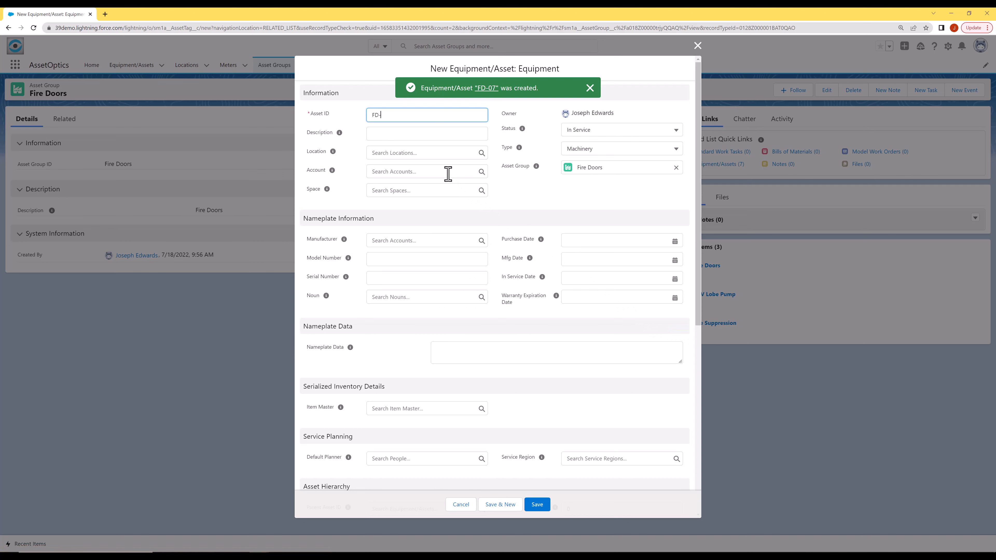
{"action": "key", "text": "Tab"}
{"action": "type", "text": "Fire Door"}
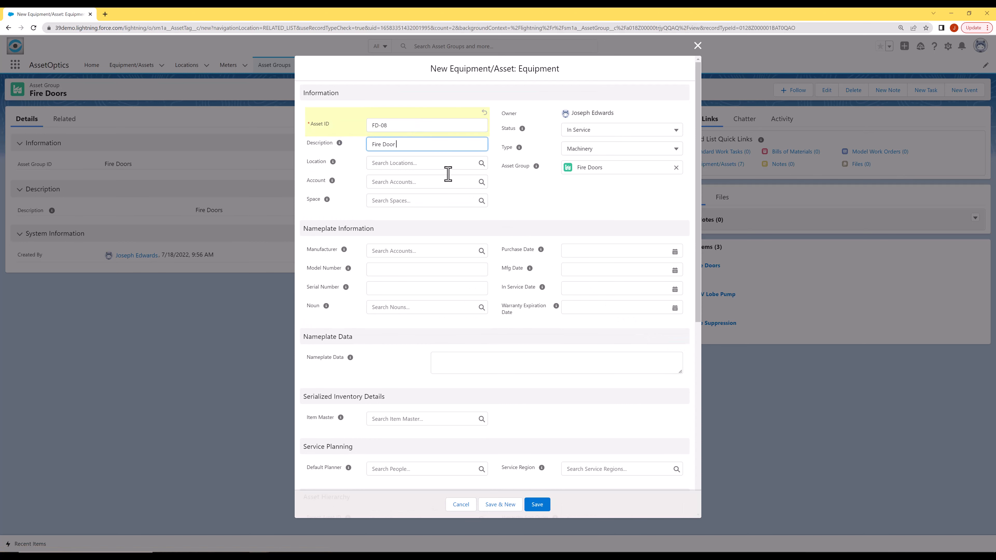
{"action": "type", "text": "s"}
{"action": "left_click", "coordinate": [510, 504]}
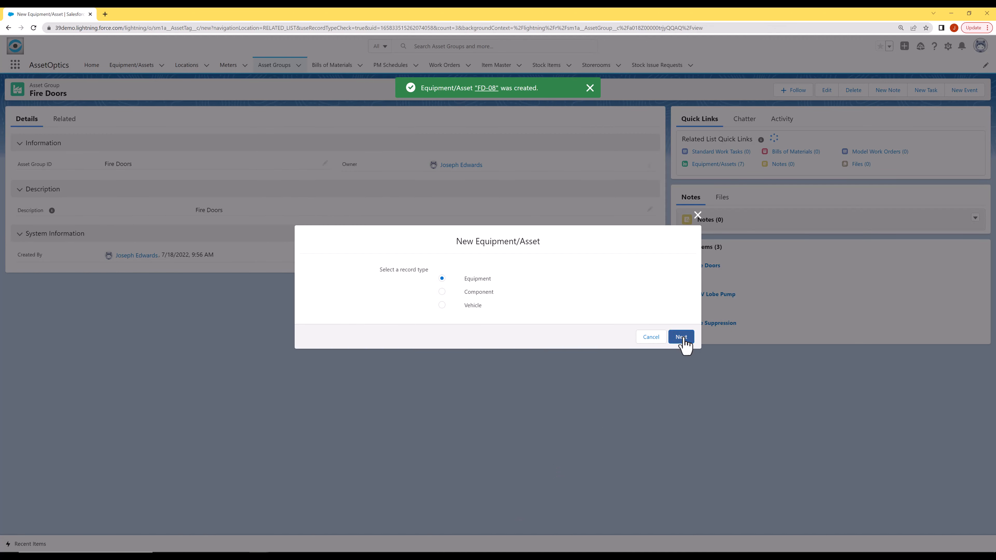
Create equipment FD-09 in the Fire Doors group with a Fire Door description, save it and return to the asset group
{"action": "left_click", "coordinate": [682, 338]}
{"action": "type", "text": "FD-09"}
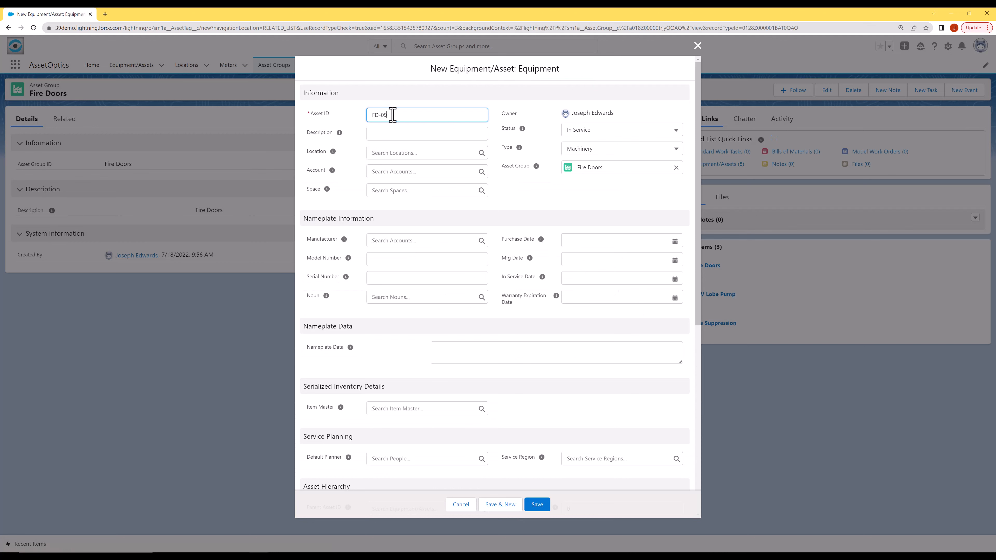
{"action": "key", "text": "Tab"}
{"action": "type", "text": "Fire Door"}
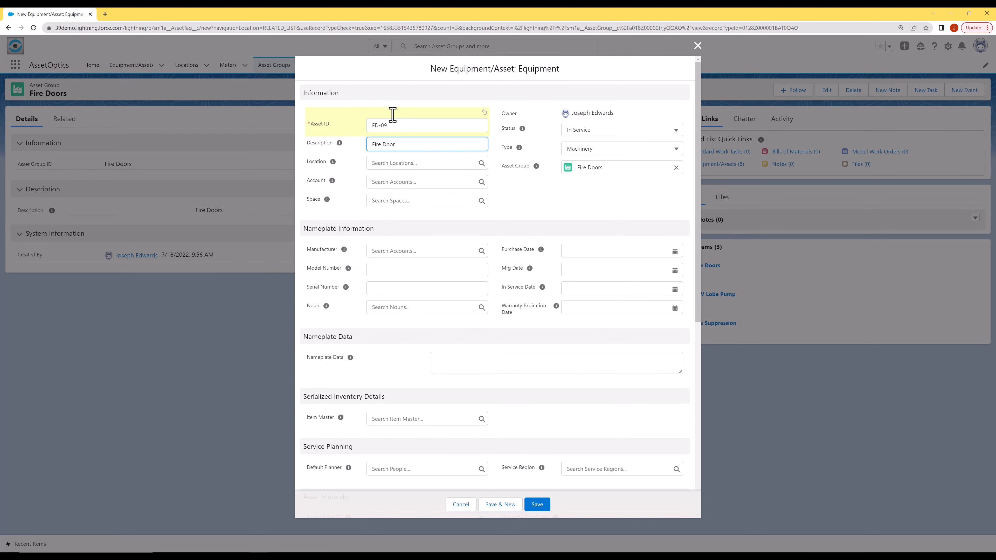
{"action": "left_click", "coordinate": [537, 505]}
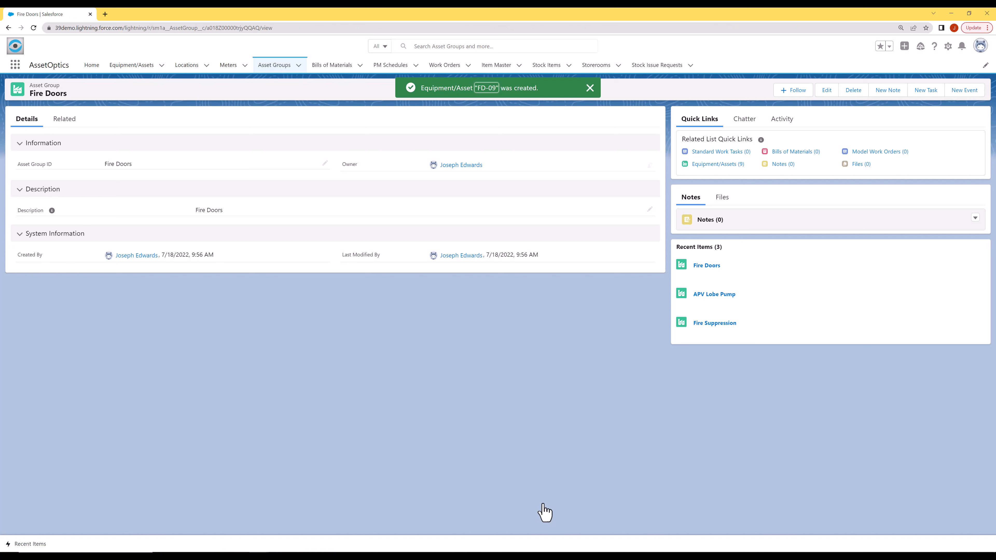
{"action": "mouse_move", "coordinate": [718, 166]}
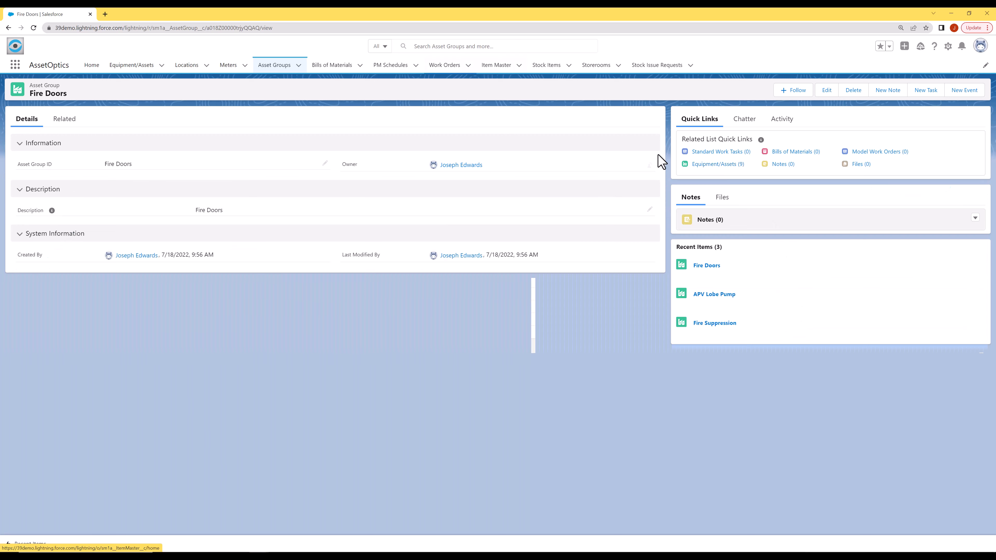
Open the Dry Storage location from the locations list and view its related equipment and work orders
{"action": "left_click", "coordinate": [178, 66]}
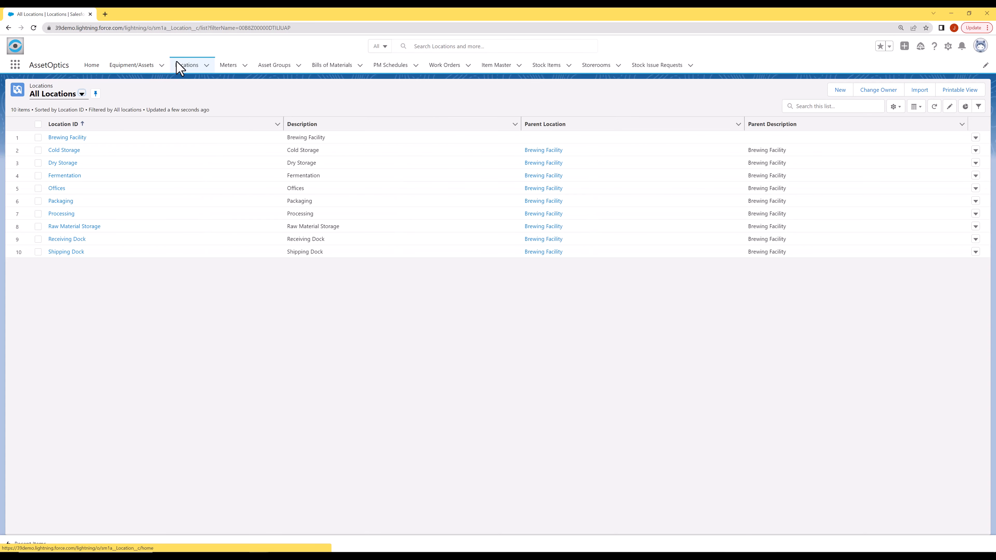
{"action": "left_click", "coordinate": [70, 163]}
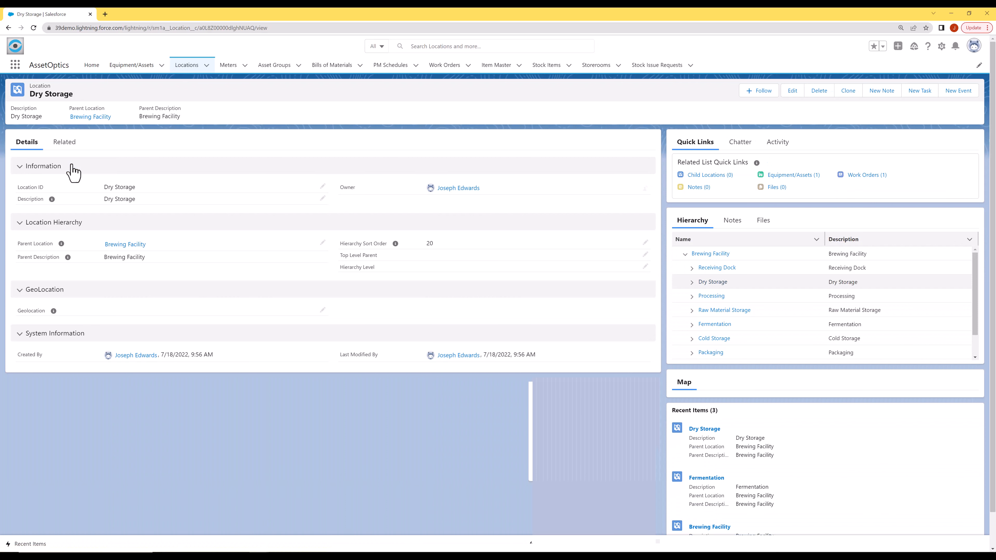
{"action": "mouse_move", "coordinate": [790, 177]}
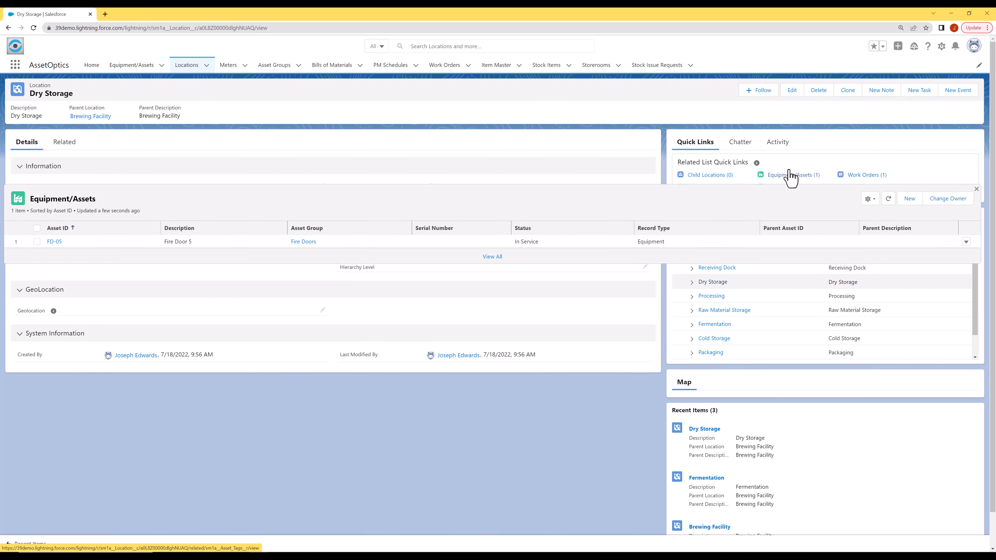
{"action": "left_click", "coordinate": [72, 143]}
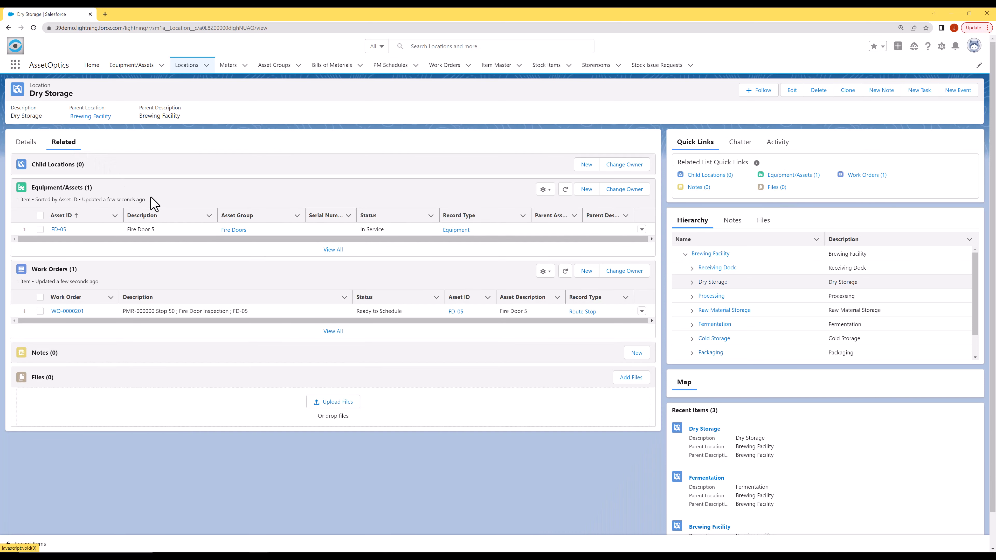
Create equipment in Dry Storage with asset ID and description Dry Good Hopper 12, save it and open the new record
{"action": "left_click", "coordinate": [587, 189]}
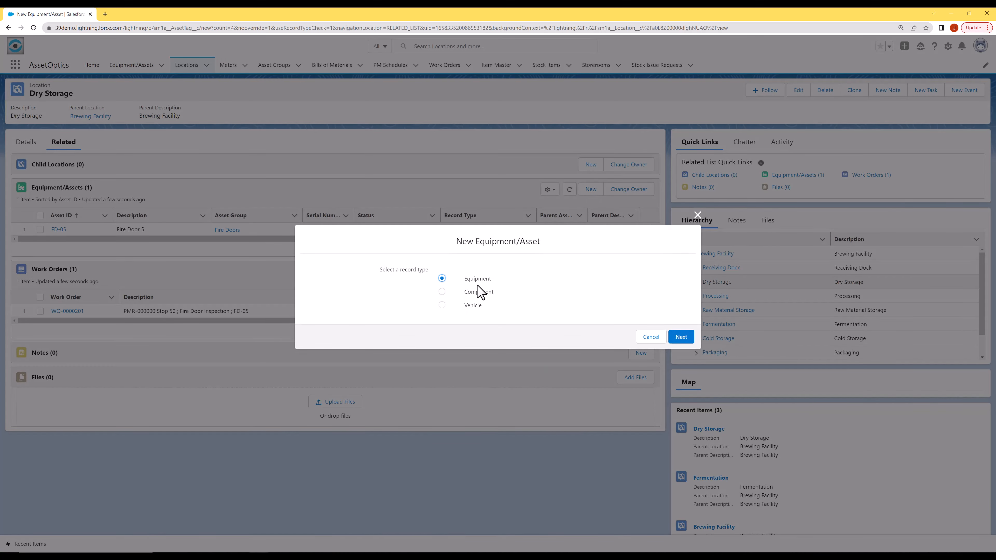
{"action": "left_click", "coordinate": [682, 336]}
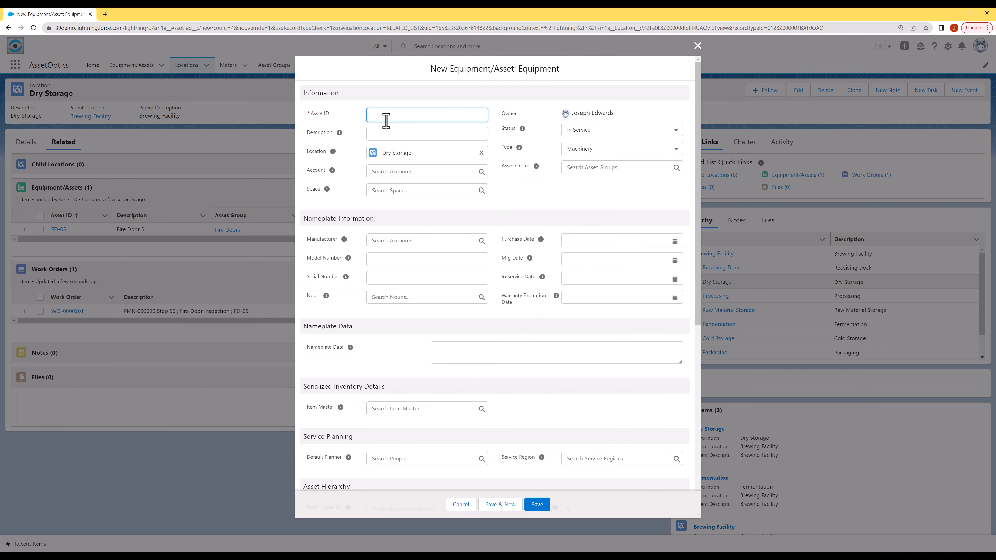
{"action": "type", "text": "Dry Good Hopper 12"}
{"action": "left_click", "coordinate": [392, 136]}
{"action": "type", "text": "Dry Good Hopper 12"}
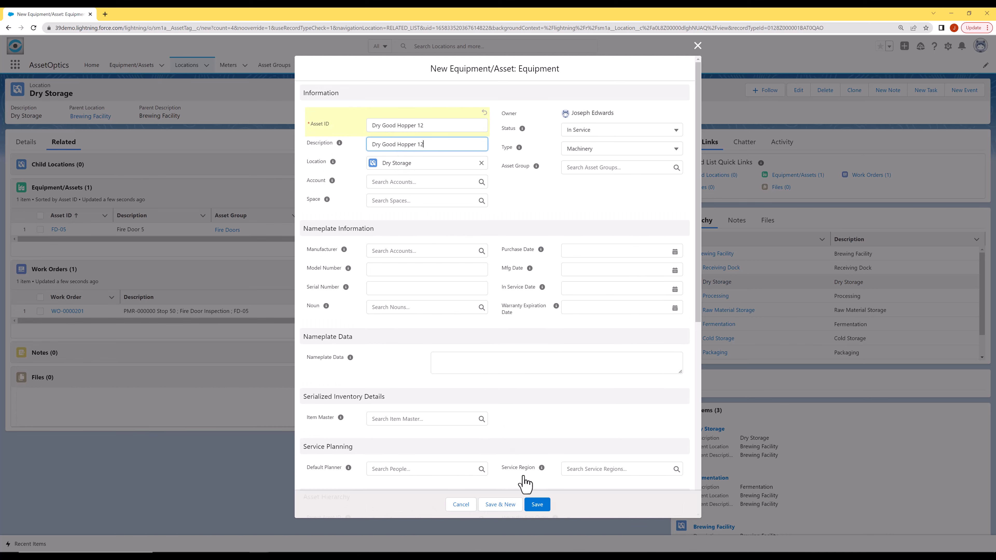
{"action": "left_click", "coordinate": [536, 506]}
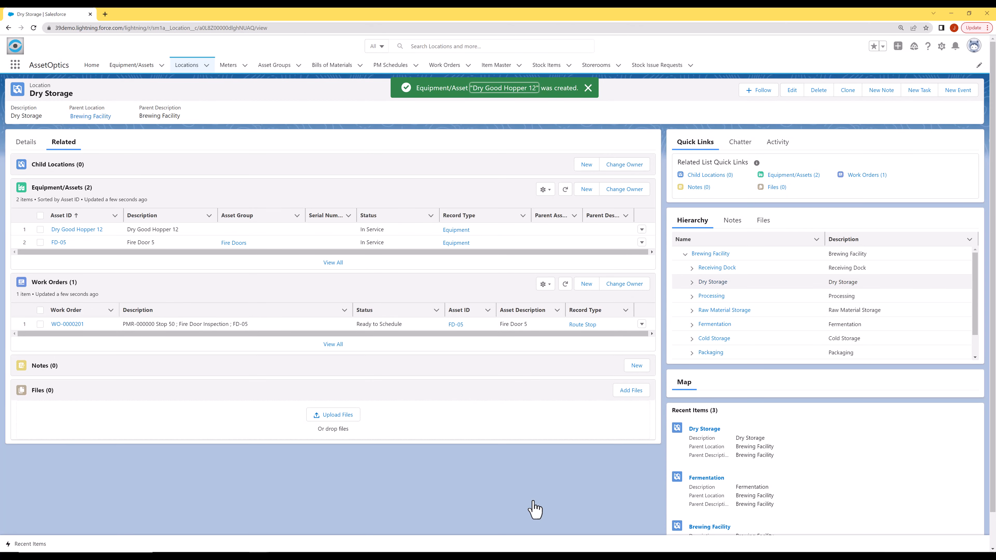
{"action": "left_click", "coordinate": [88, 230]}
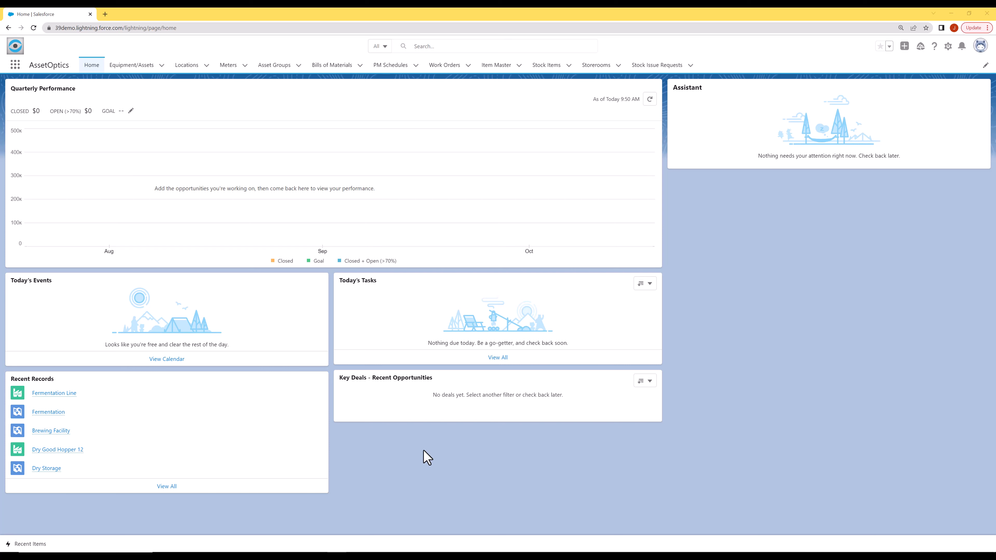
Open the recent Beer Filter equipment record and examine its asset hierarchy under Fermentation Line
{"action": "left_click", "coordinate": [161, 65]}
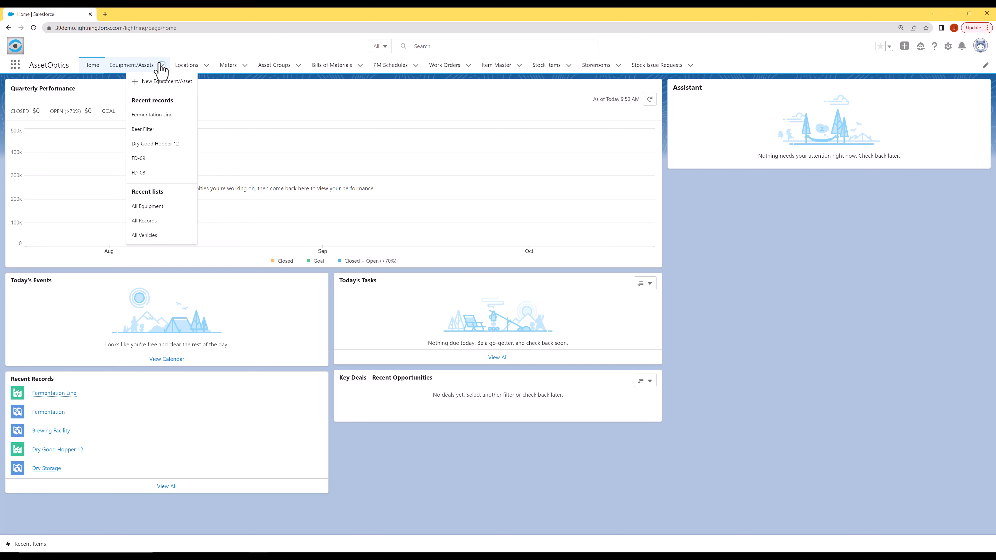
{"action": "left_click", "coordinate": [143, 130]}
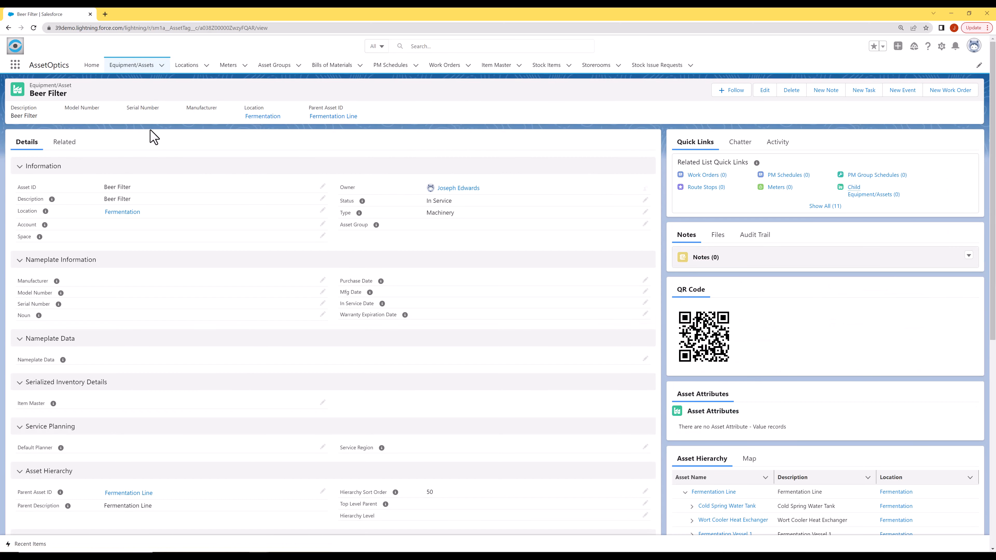
{"action": "scroll", "coordinate": [713, 292], "scroll_direction": "down", "scroll_amount": 2}
{"action": "scroll", "coordinate": [713, 292], "scroll_direction": "down", "scroll_amount": 4}
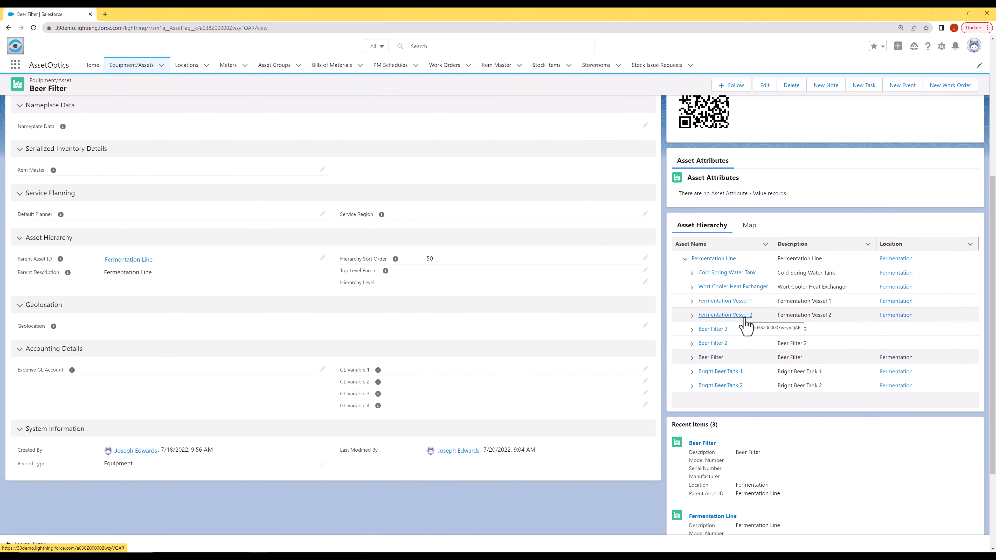
{"action": "scroll", "coordinate": [745, 324], "scroll_direction": "up", "scroll_amount": 1}
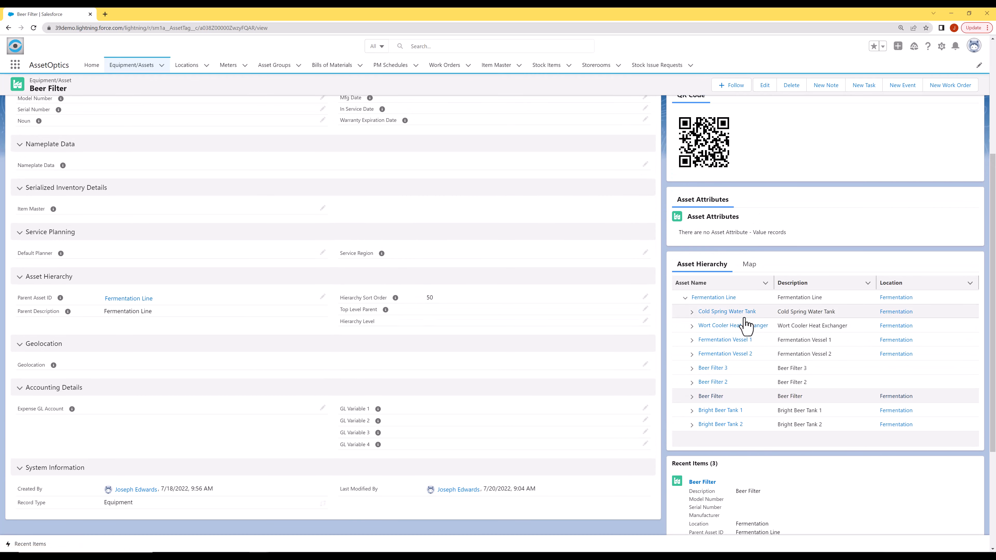
Open the Fermentation Line record and compare its child equipment, sorted by ascending hierarchy sort order, with its expanded asset hierarchy
{"action": "left_click", "coordinate": [718, 300]}
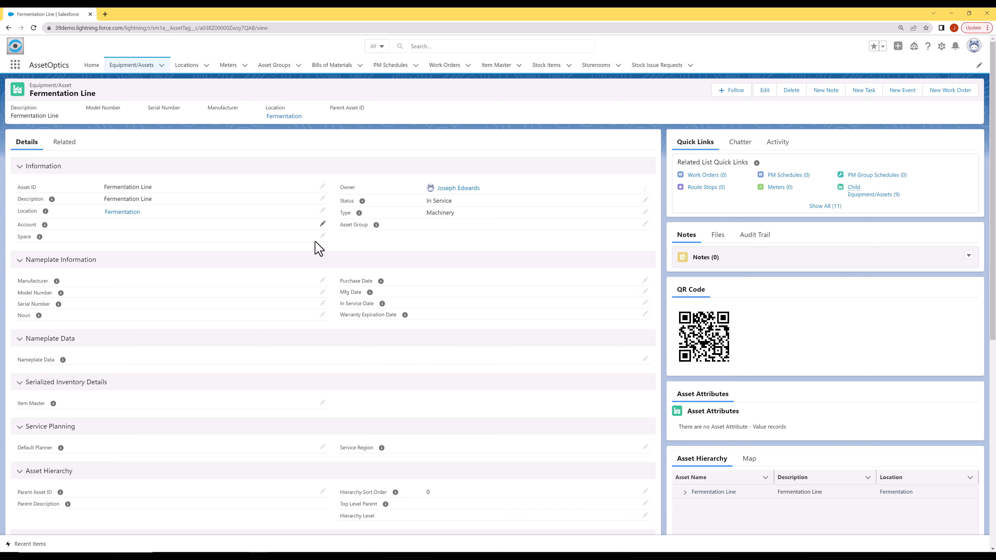
{"action": "left_click", "coordinate": [62, 143]}
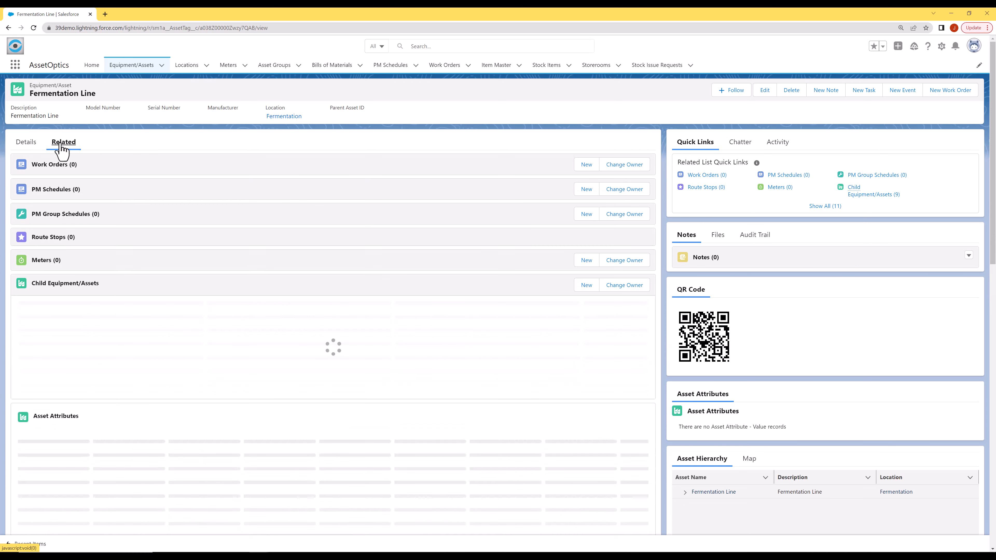
{"action": "scroll", "coordinate": [132, 186], "scroll_direction": "down", "scroll_amount": 2}
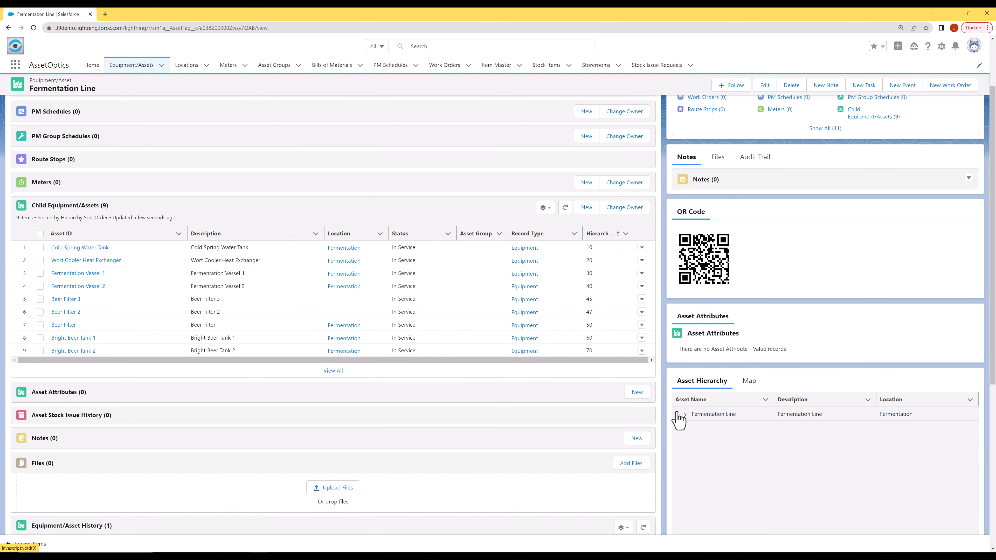
{"action": "left_click", "coordinate": [685, 414]}
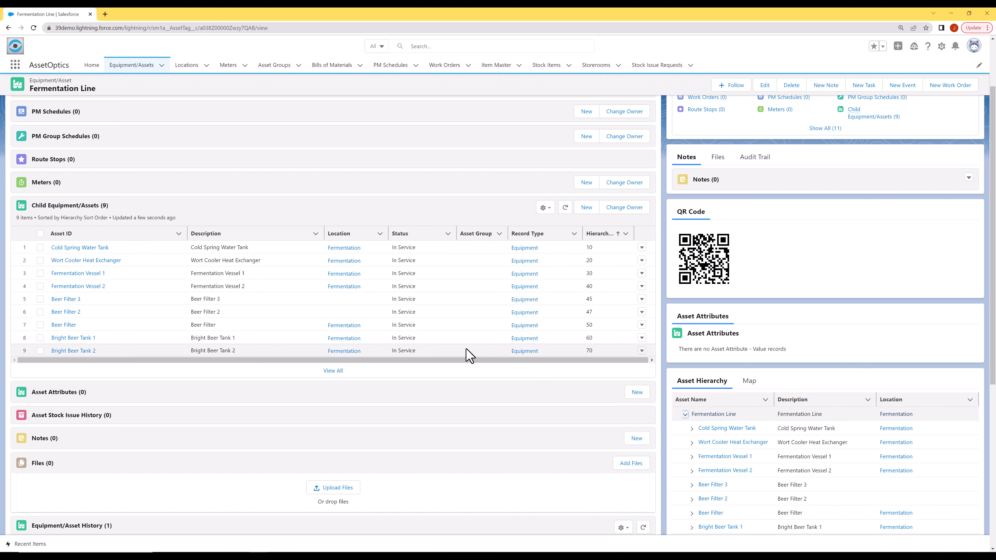
{"action": "left_click", "coordinate": [597, 236]}
{"action": "left_click", "coordinate": [597, 236]}
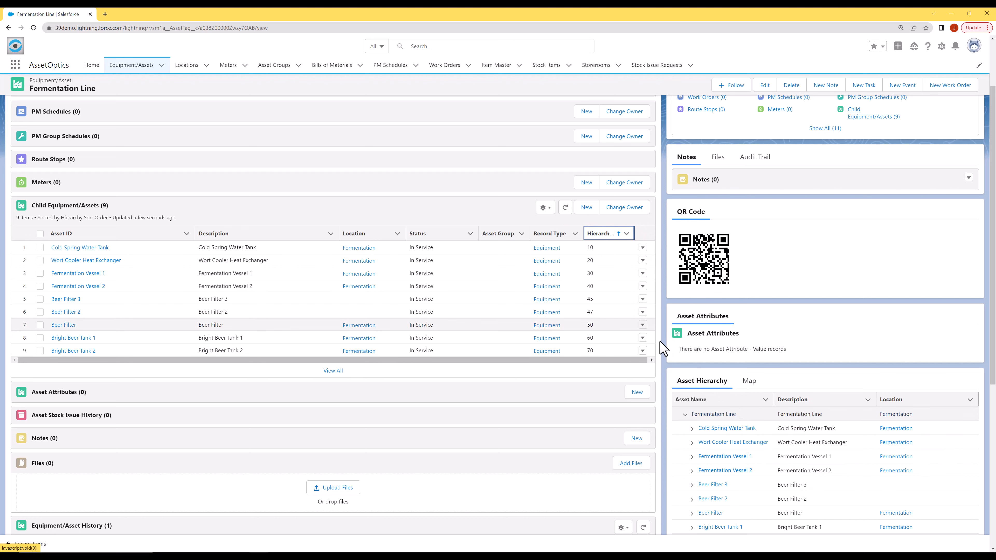
Edit the Beer Filter child equipment, set its hierarchy sort order to 41 and save it
{"action": "left_click", "coordinate": [642, 325]}
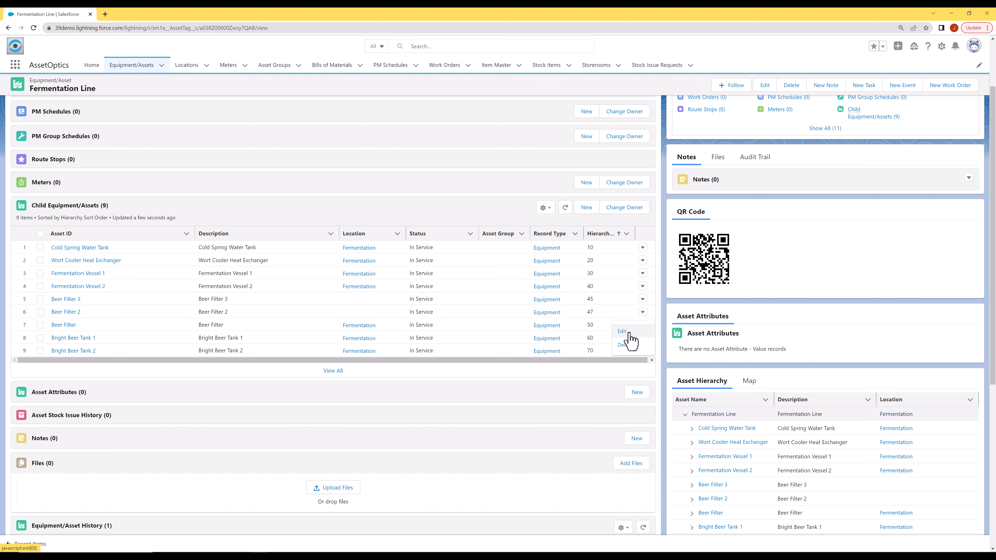
{"action": "left_click", "coordinate": [628, 333]}
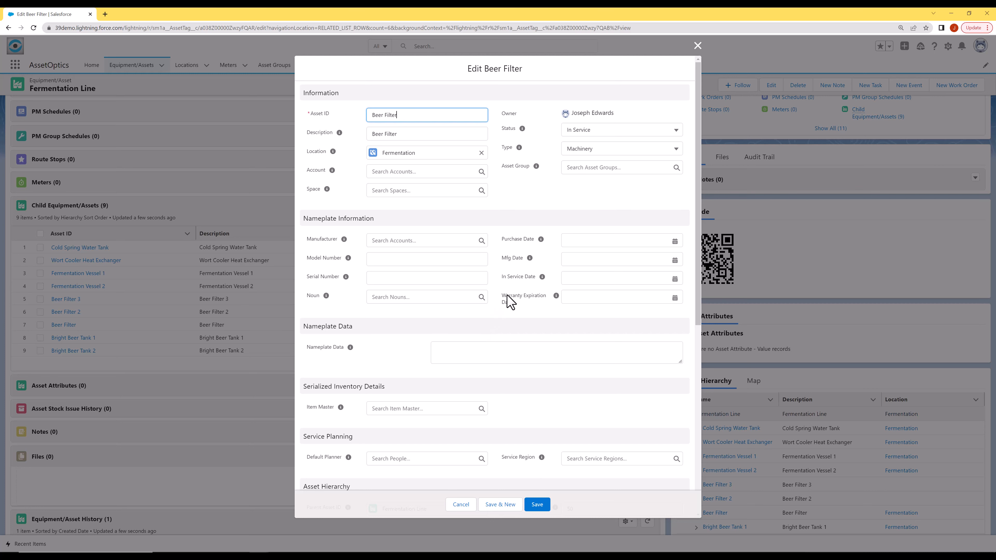
{"action": "scroll", "coordinate": [509, 301], "scroll_direction": "down", "scroll_amount": 1}
{"action": "scroll", "coordinate": [509, 302], "scroll_direction": "down", "scroll_amount": 5}
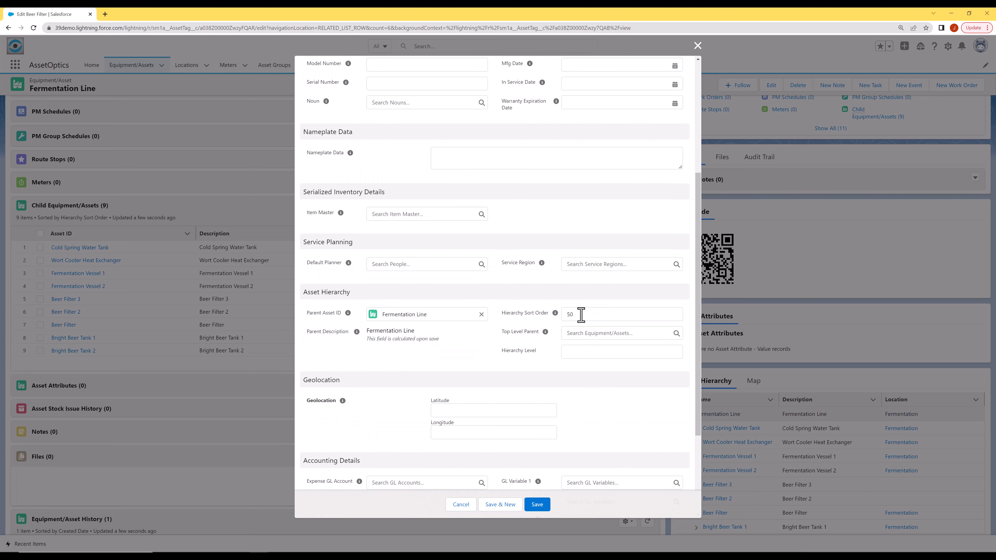
{"action": "left_click", "coordinate": [579, 314]}
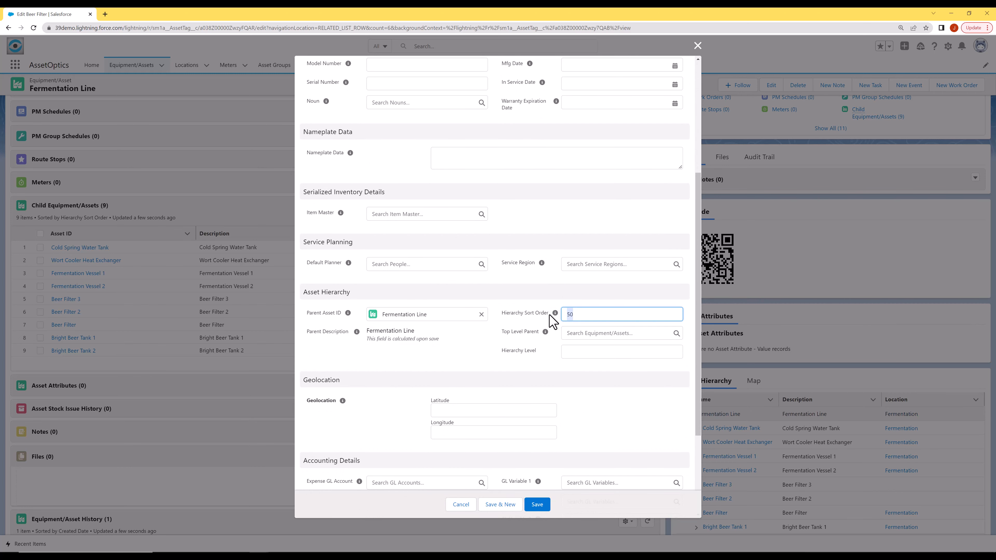
{"action": "left_click", "coordinate": [544, 506]}
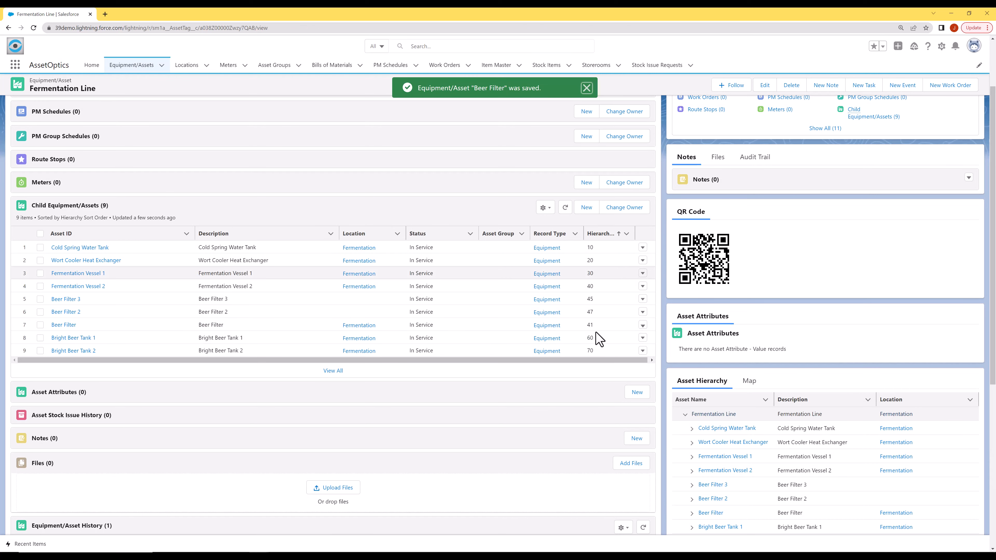
Re-sort the child equipment by hierarchy sort order and expand Fermentation Line in the asset hierarchy to examine the order
{"action": "left_click", "coordinate": [604, 235]}
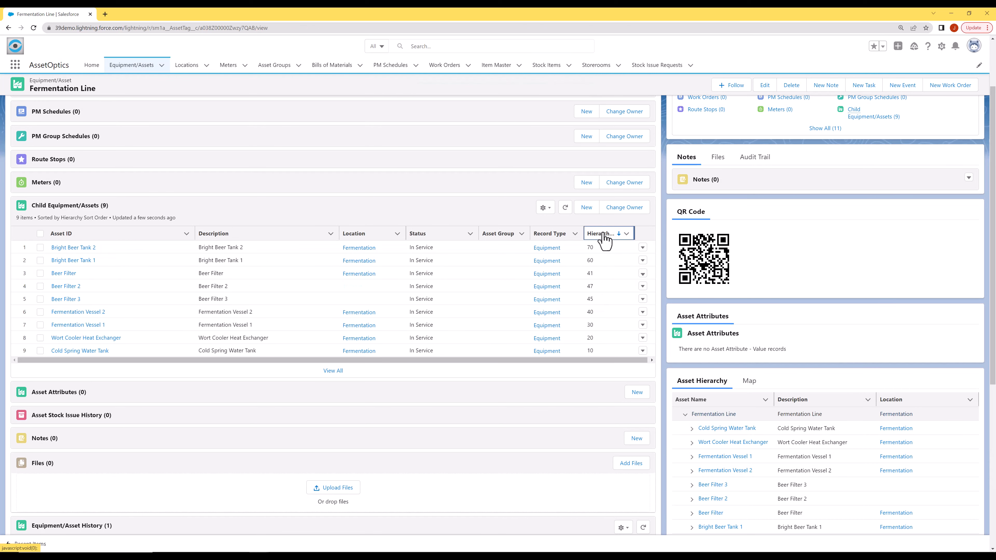
{"action": "left_click", "coordinate": [603, 235]}
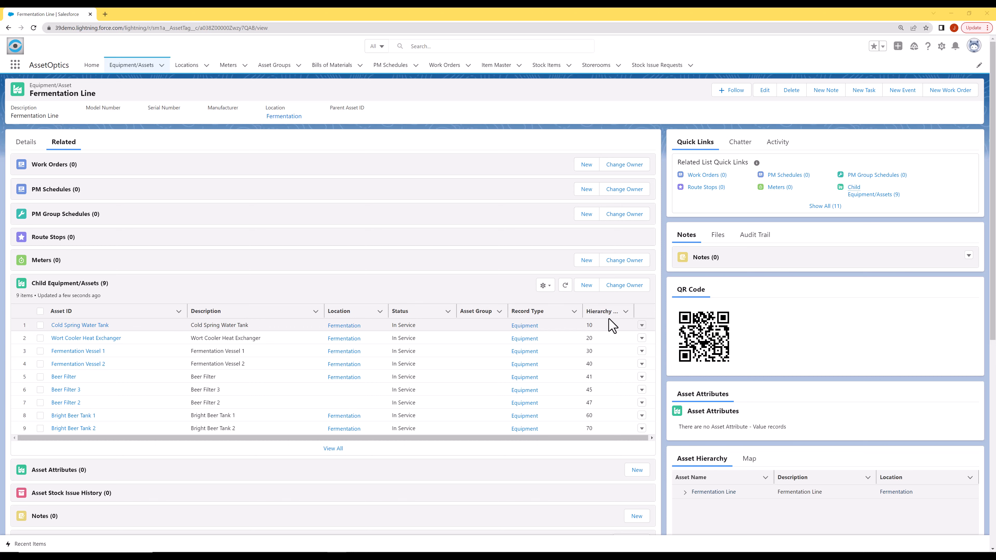
{"action": "left_click", "coordinate": [685, 492]}
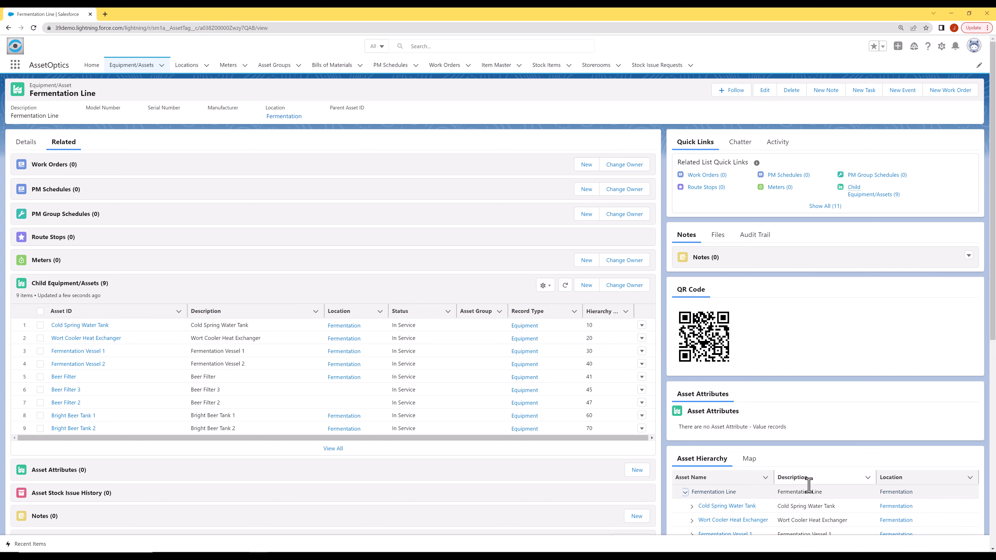
{"action": "scroll", "coordinate": [807, 484], "scroll_direction": "down", "scroll_amount": 1}
{"action": "scroll", "coordinate": [809, 486], "scroll_direction": "down", "scroll_amount": 3}
{"action": "scroll", "coordinate": [809, 486], "scroll_direction": "up", "scroll_amount": 3}
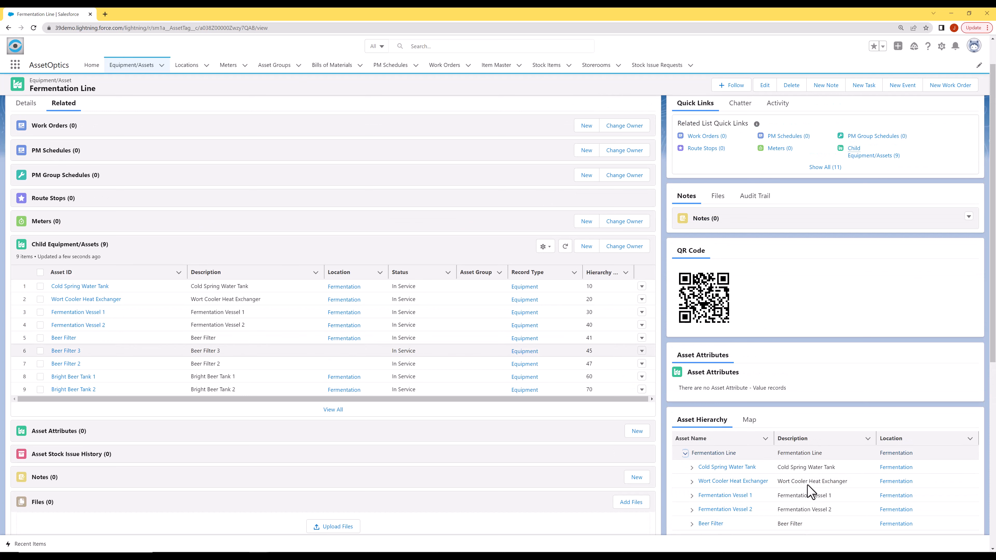
Edit the Beer Filter 3 child equipment, assign it the Fermentation location and save the record
{"action": "left_click", "coordinate": [643, 351]}
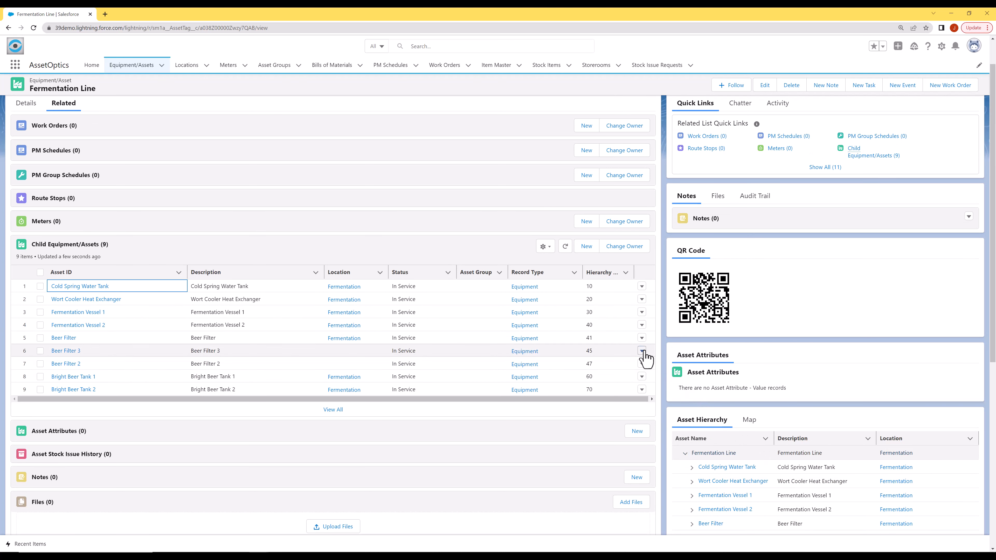
{"action": "left_click", "coordinate": [624, 365]}
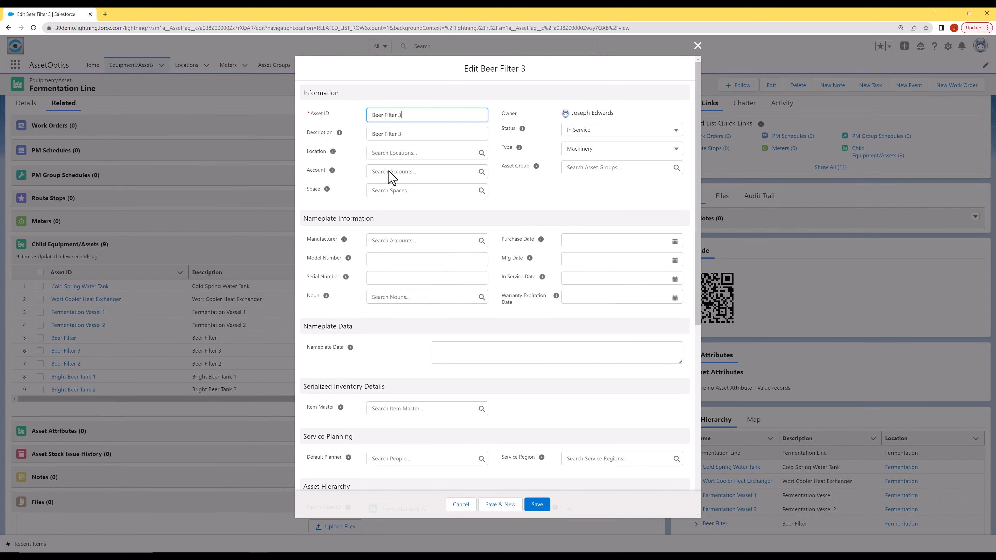
{"action": "left_click", "coordinate": [397, 153]}
{"action": "left_click", "coordinate": [398, 185]}
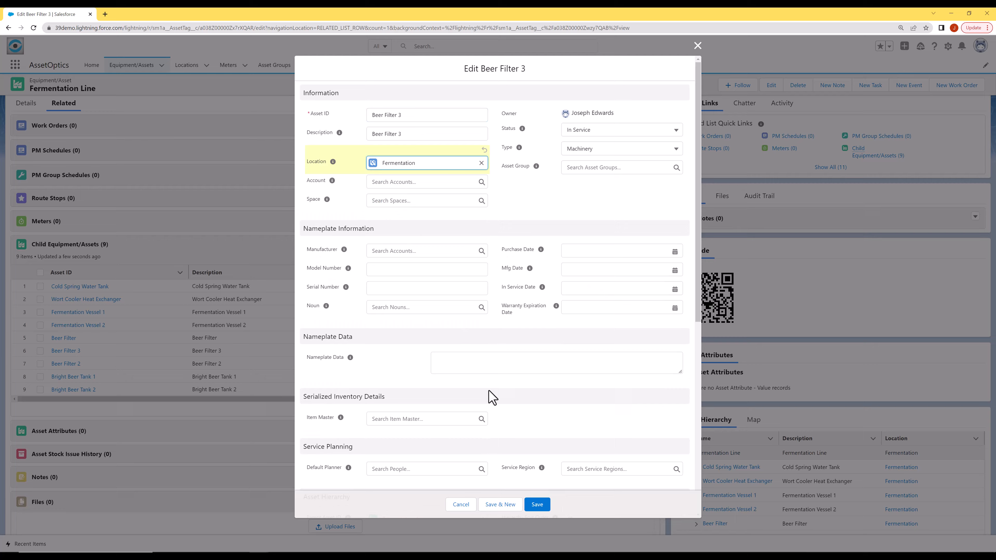
{"action": "left_click", "coordinate": [538, 507]}
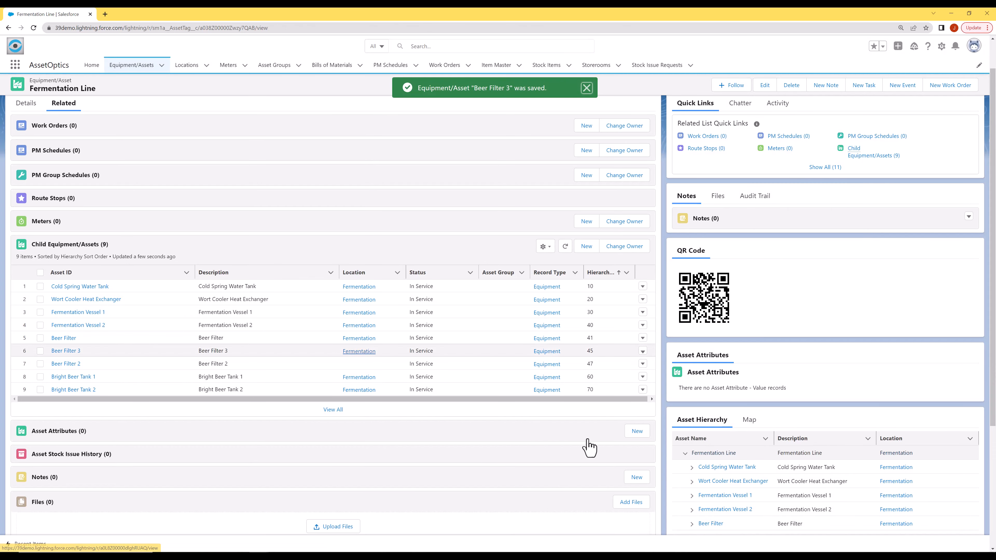
Assign the Fermentation location to the Beer Filter 2 child equipment and save its record
{"action": "left_click", "coordinate": [642, 363]}
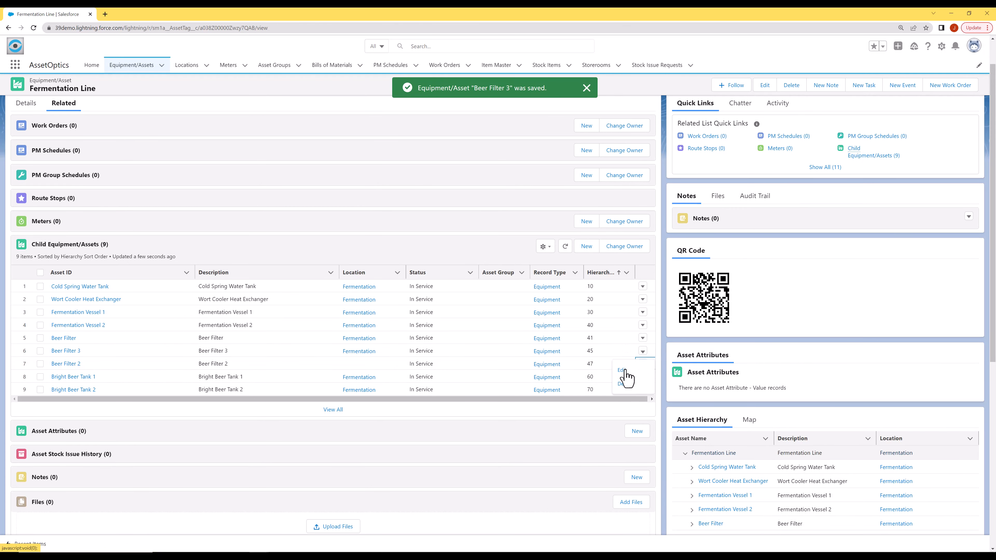
{"action": "left_click", "coordinate": [625, 371]}
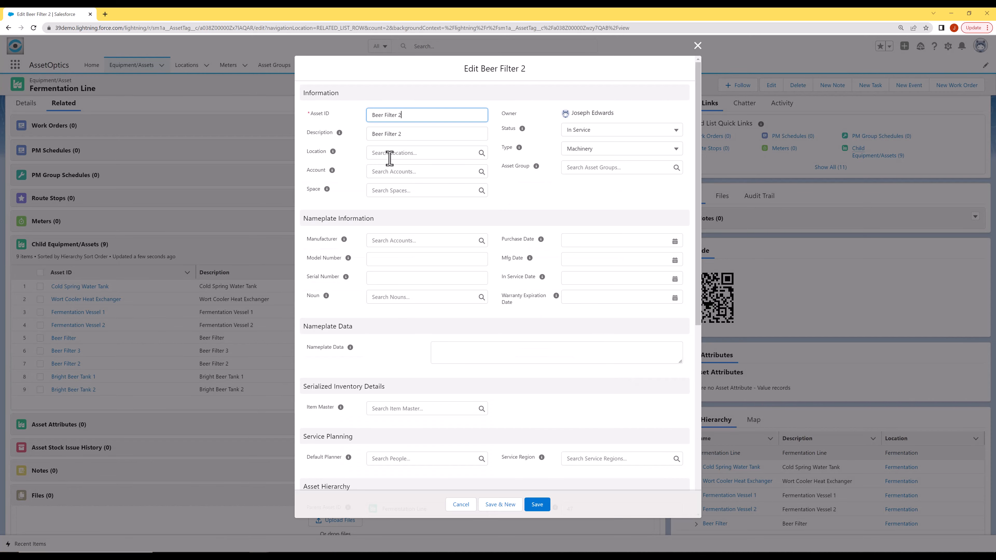
{"action": "left_click", "coordinate": [390, 158]}
{"action": "left_click", "coordinate": [398, 184]}
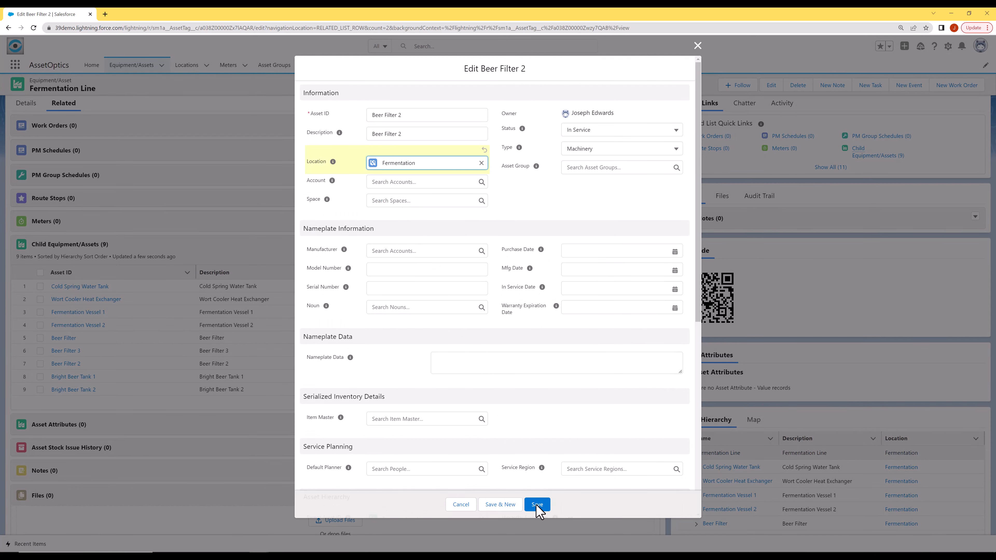
{"action": "left_click", "coordinate": [537, 505]}
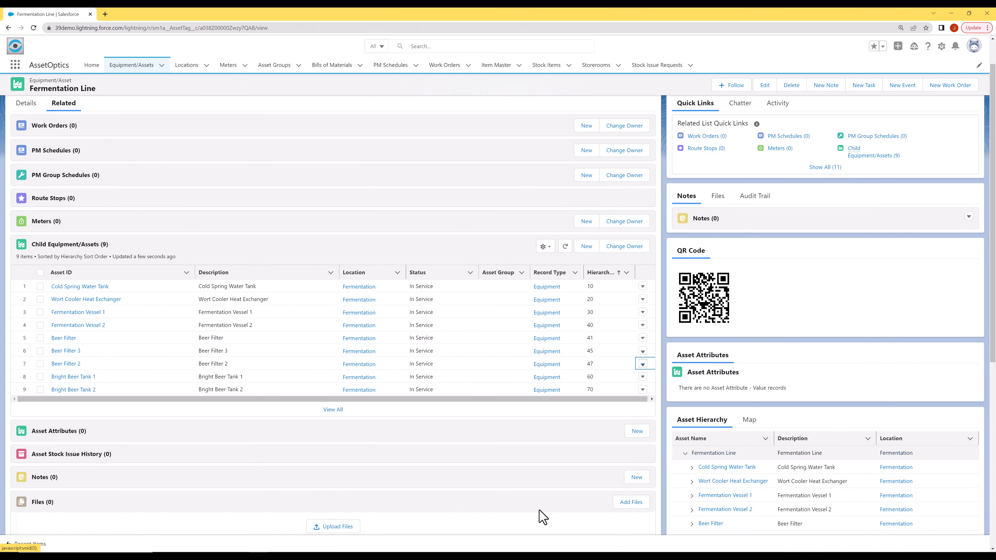